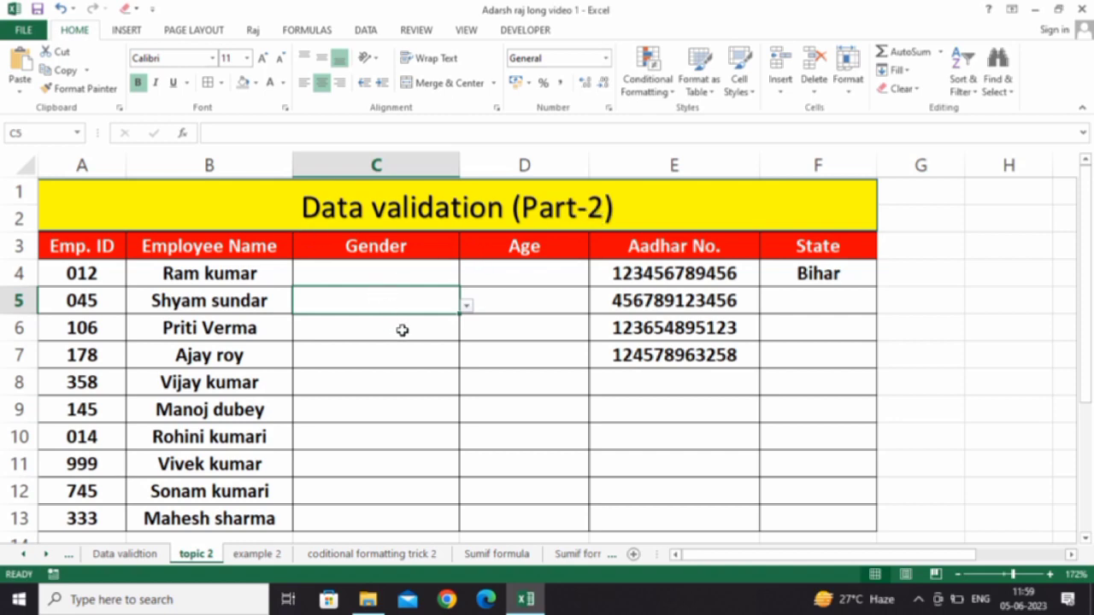
pyautogui.click(555, 311)
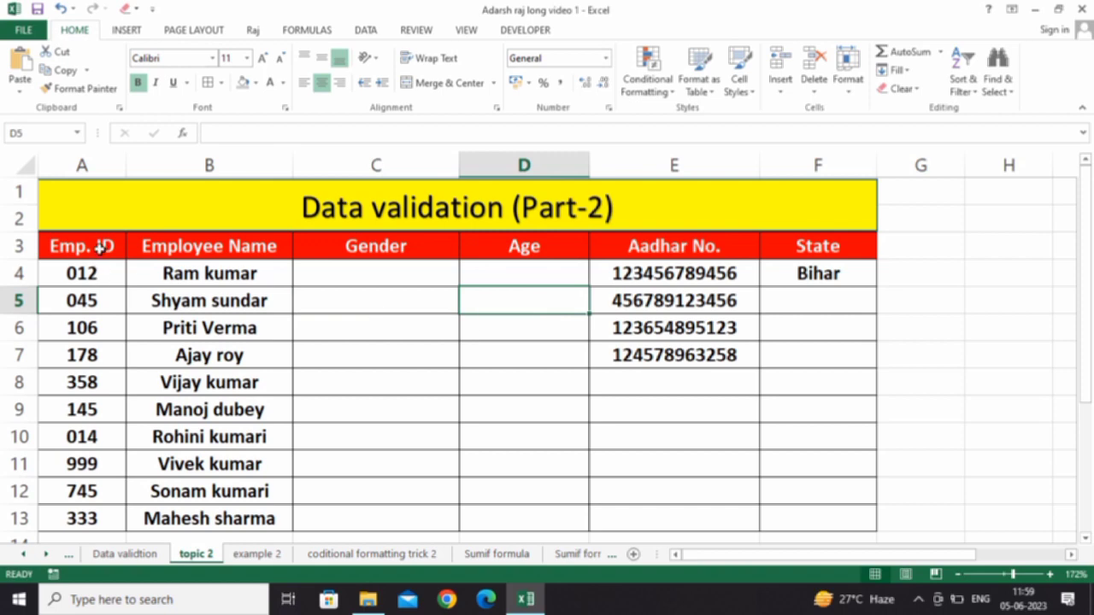
pyautogui.moveTo(100, 247); pyautogui.dragTo(95, 487)
pyautogui.moveTo(235, 238); pyautogui.dragTo(228, 466)
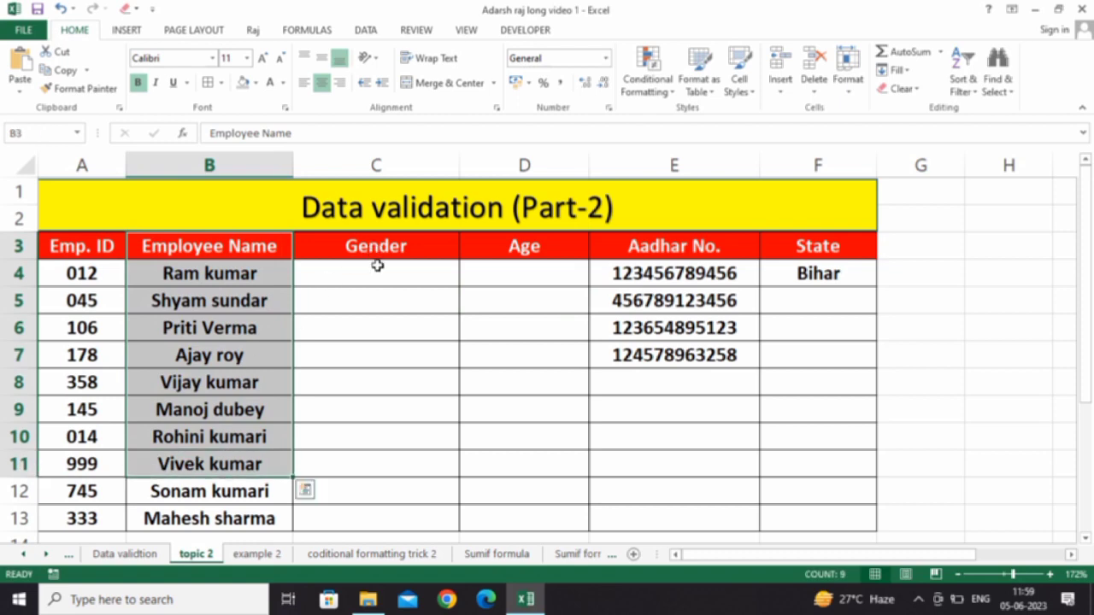
pyautogui.click(377, 265)
pyautogui.click(374, 310)
pyautogui.click(364, 275)
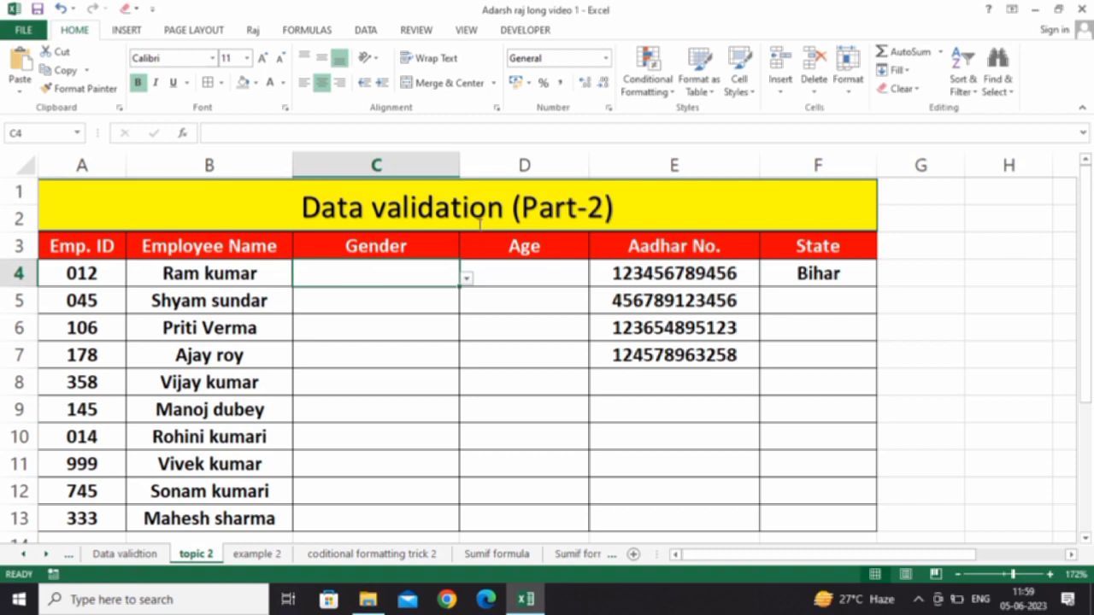
# - Choose UP as the state in cell F5 from its validation list
pyautogui.click(804, 297)
pyautogui.click(886, 306)
pyautogui.click(727, 356)
# - Enter a 12-digit Aadhar number for the employee in cell E8
pyautogui.click(677, 383)
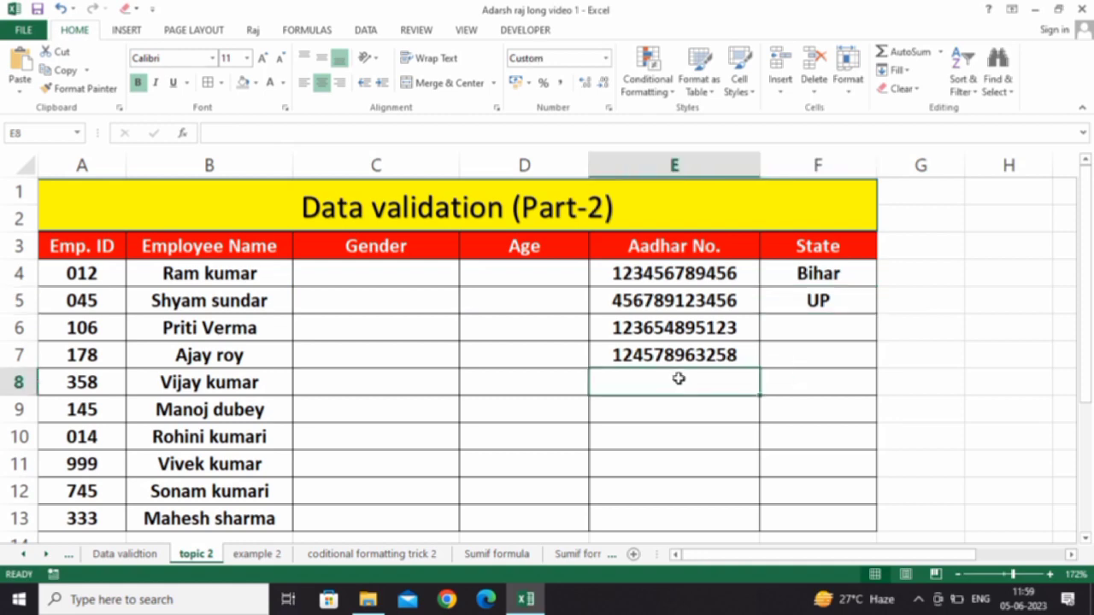
pyautogui.write('1245789')
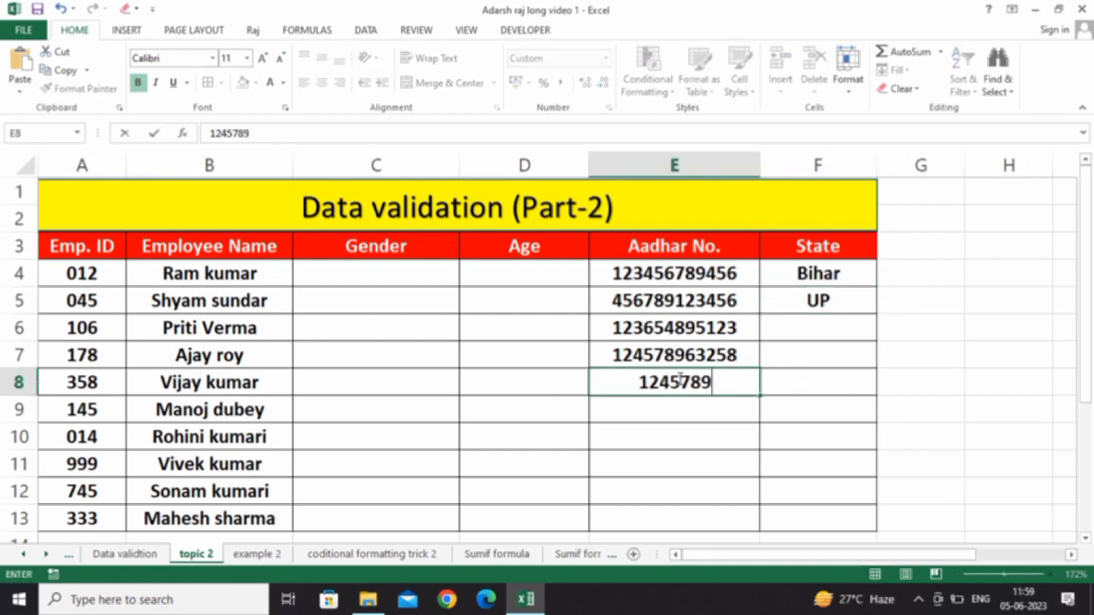
pyautogui.write('63214')
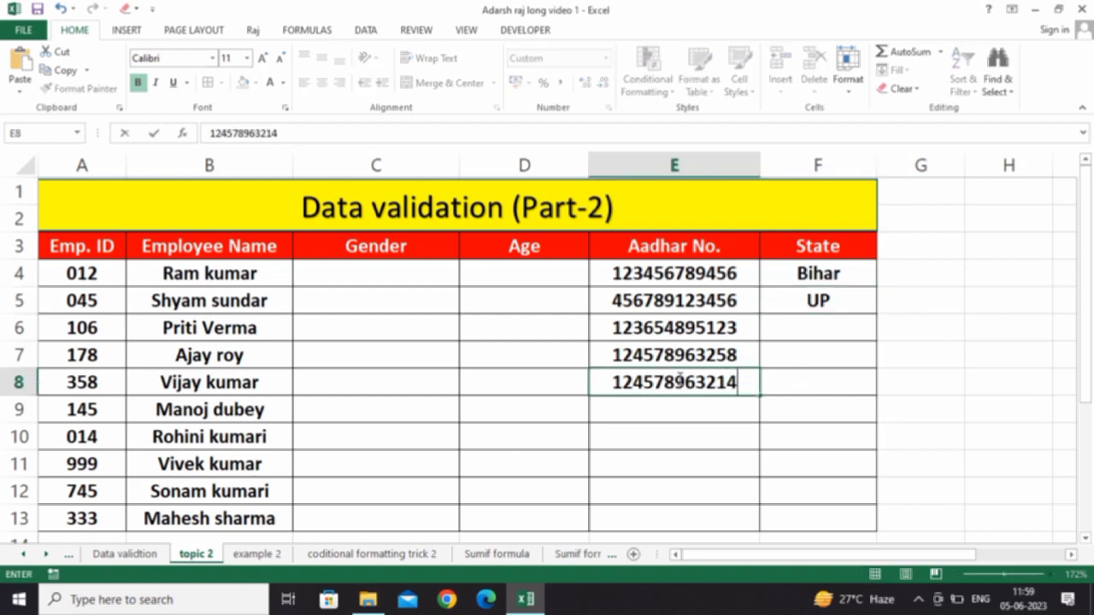
pyautogui.press('Return')
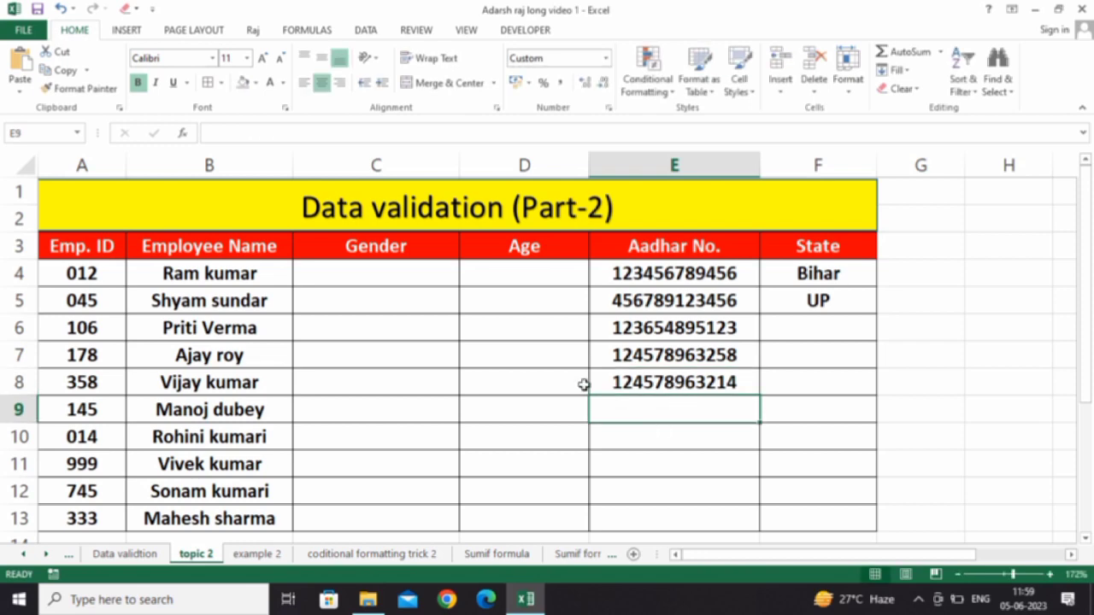
pyautogui.click(509, 382)
pyautogui.click(479, 303)
pyautogui.click(389, 277)
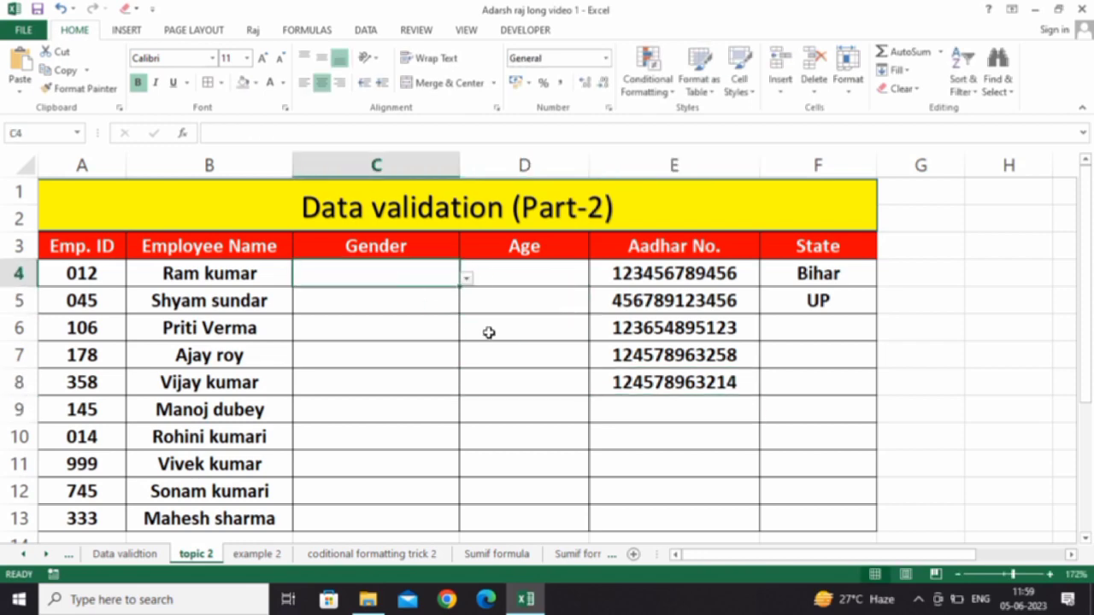
pyautogui.click(505, 274)
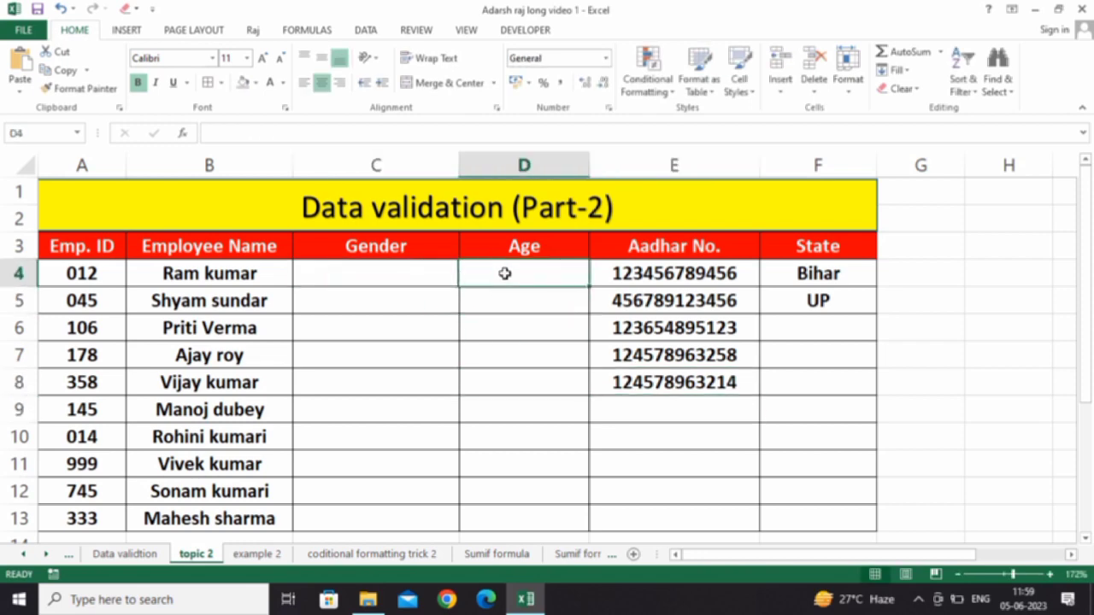
# - Choose Male for cell C4 and Female for cell C5 from the Gender validation lists
pyautogui.click(399, 284)
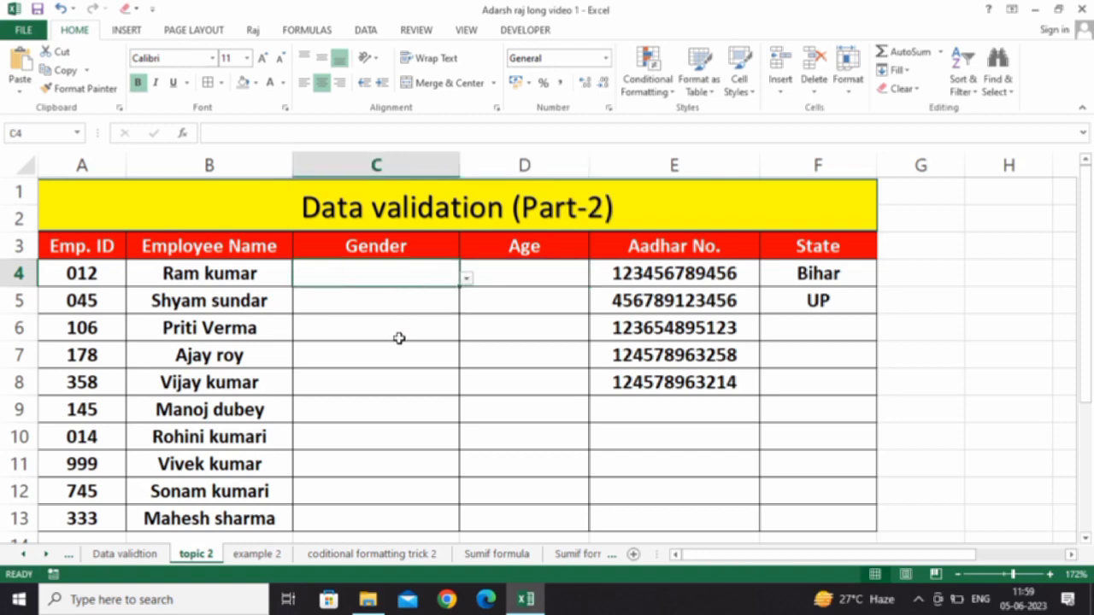
pyautogui.click(466, 280)
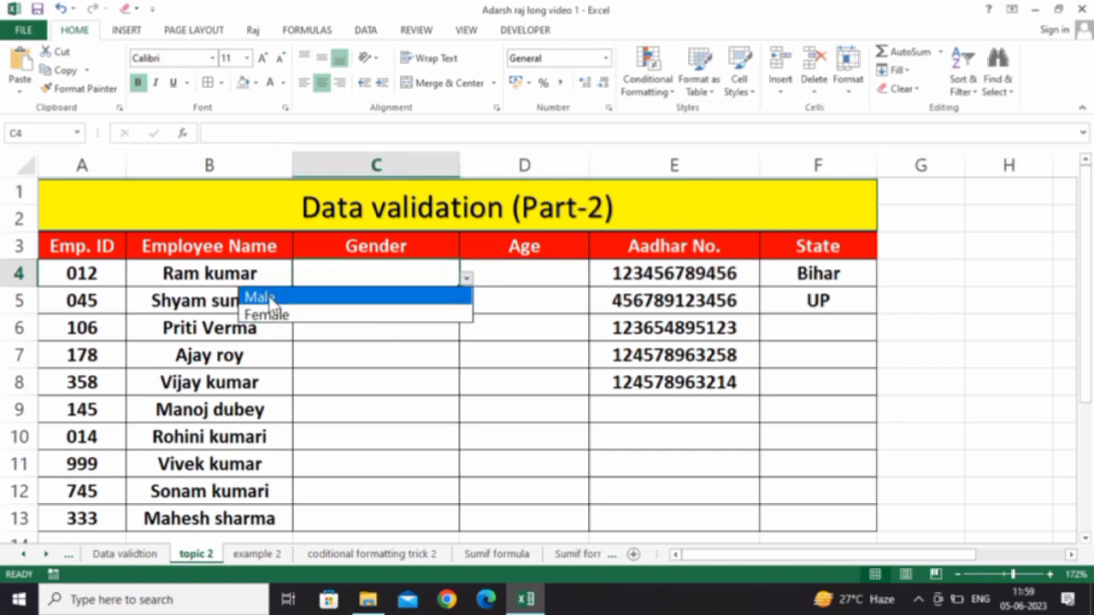
pyautogui.click(271, 299)
pyautogui.click(388, 309)
pyautogui.click(465, 306)
pyautogui.click(341, 341)
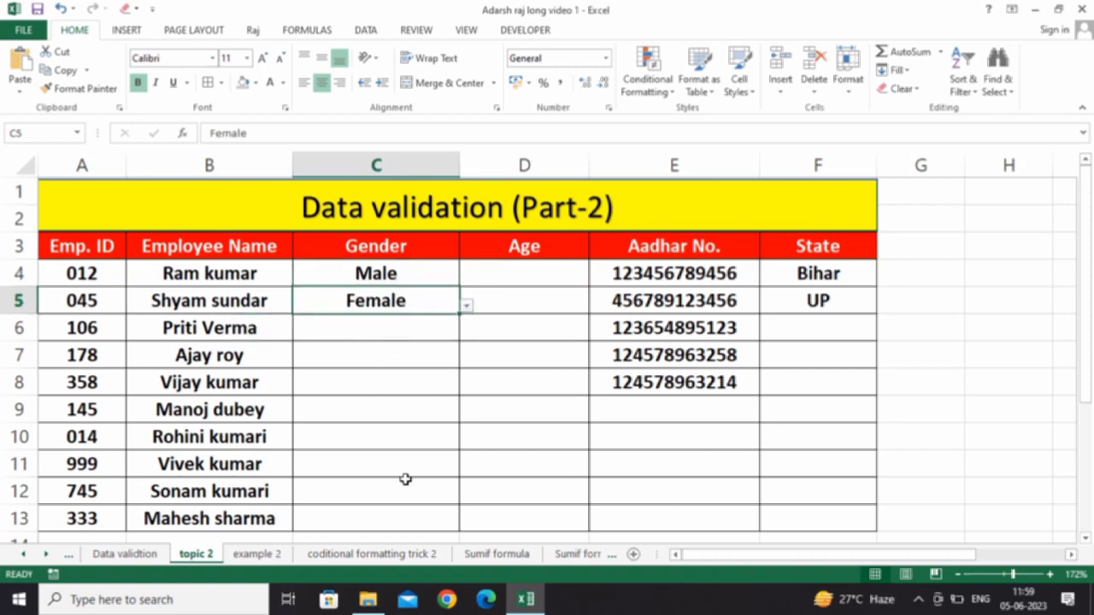
# - Examine the State Names source list and the State column on the Data validtion sheet
pyautogui.click(141, 554)
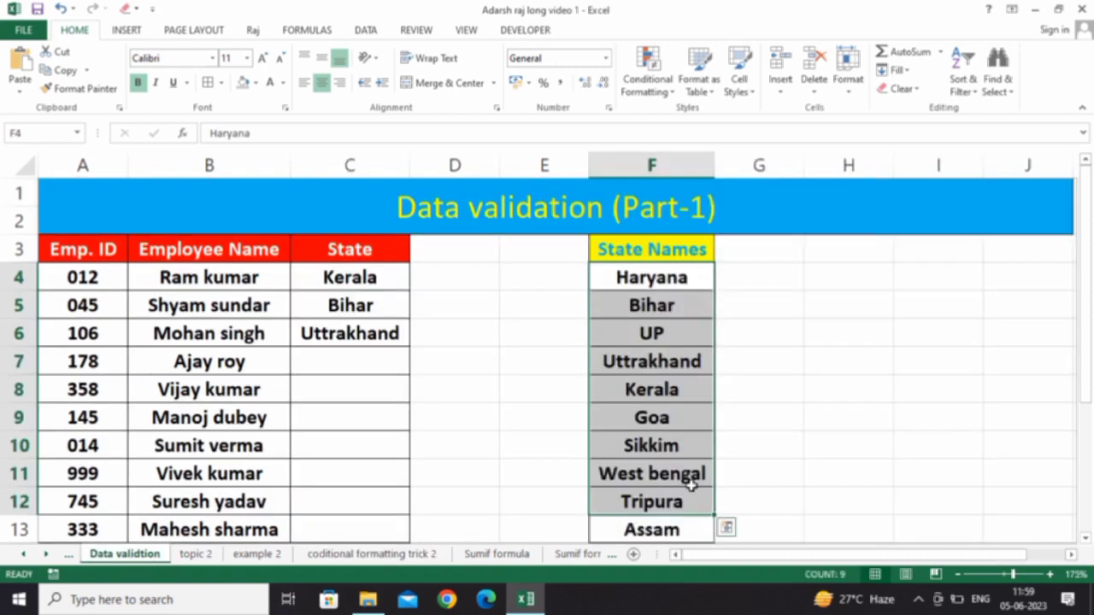
pyautogui.moveTo(657, 279); pyautogui.dragTo(650, 475)
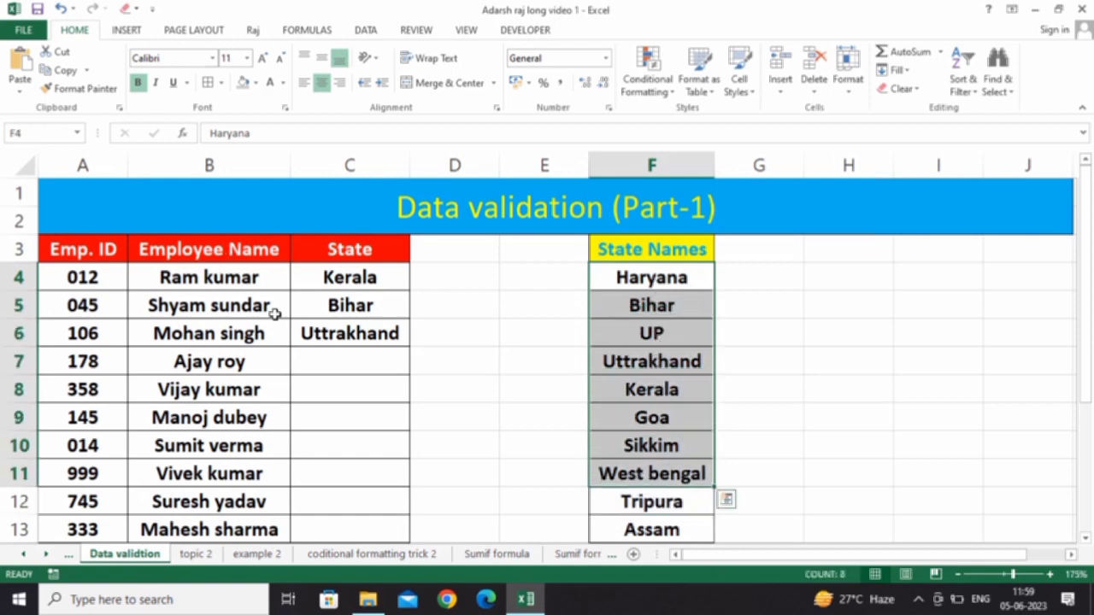
pyautogui.click(327, 359)
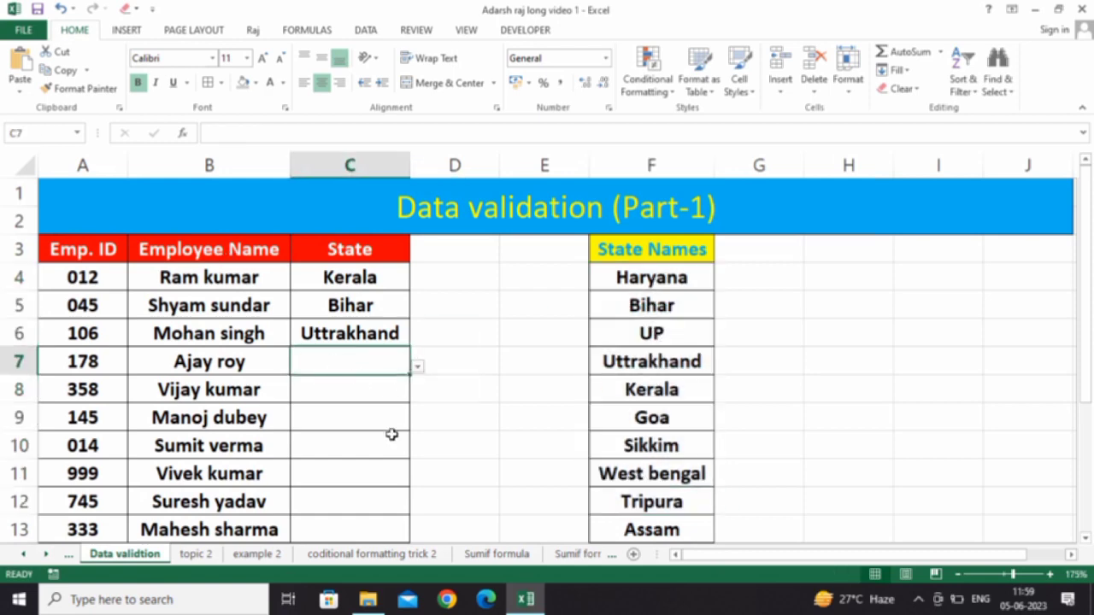
# - Review the data validation settings and list source of Gender cells C4:C13 on the topic 2 sheet
pyautogui.click(201, 554)
pyautogui.moveTo(350, 273); pyautogui.dragTo(328, 518)
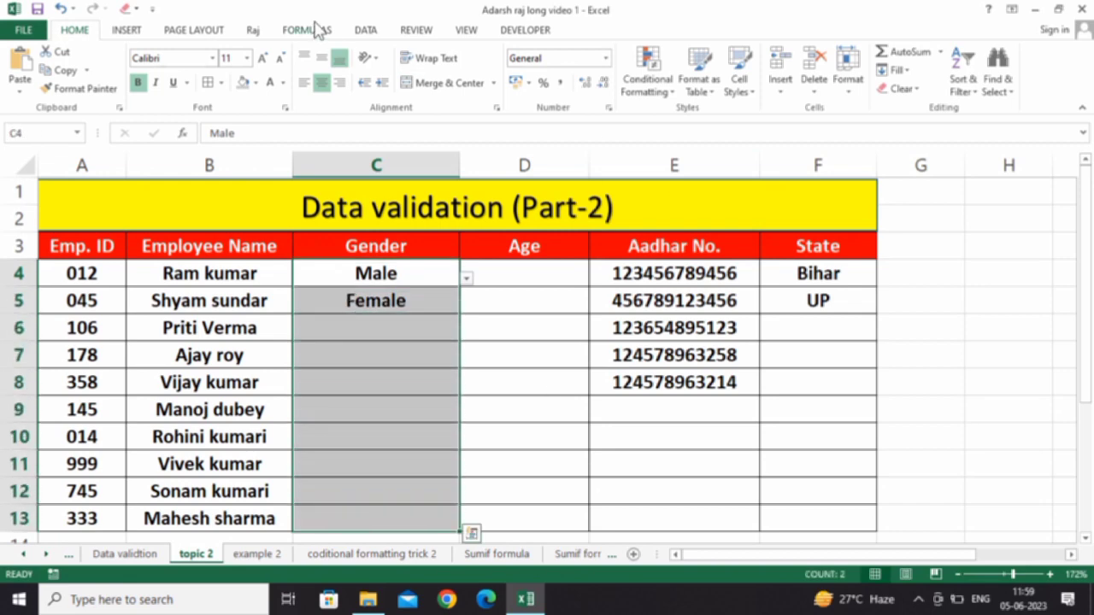
pyautogui.click(365, 30)
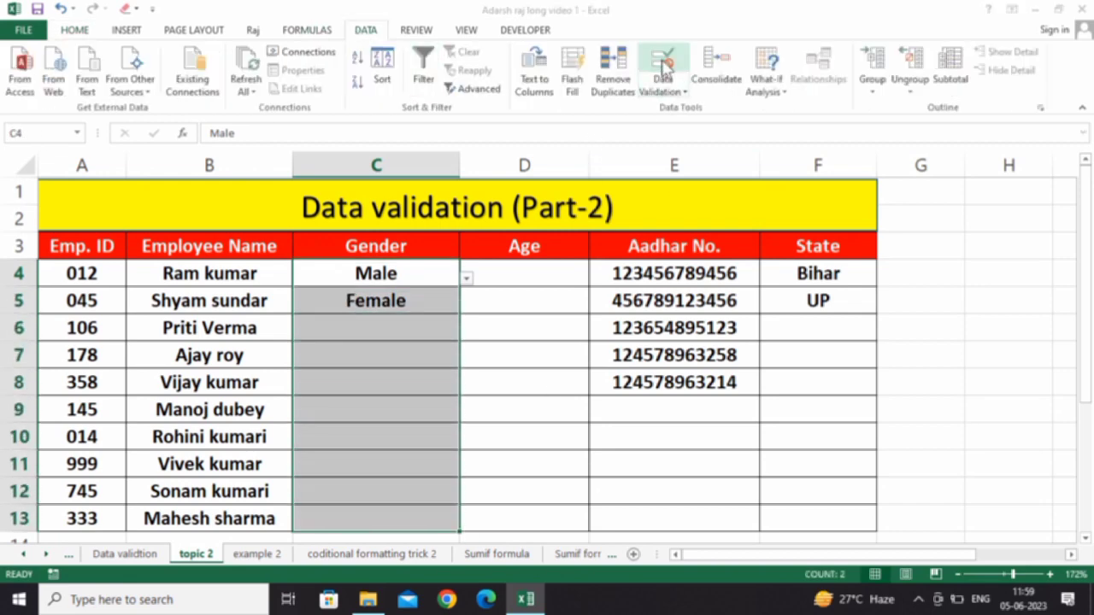
pyautogui.click(663, 64)
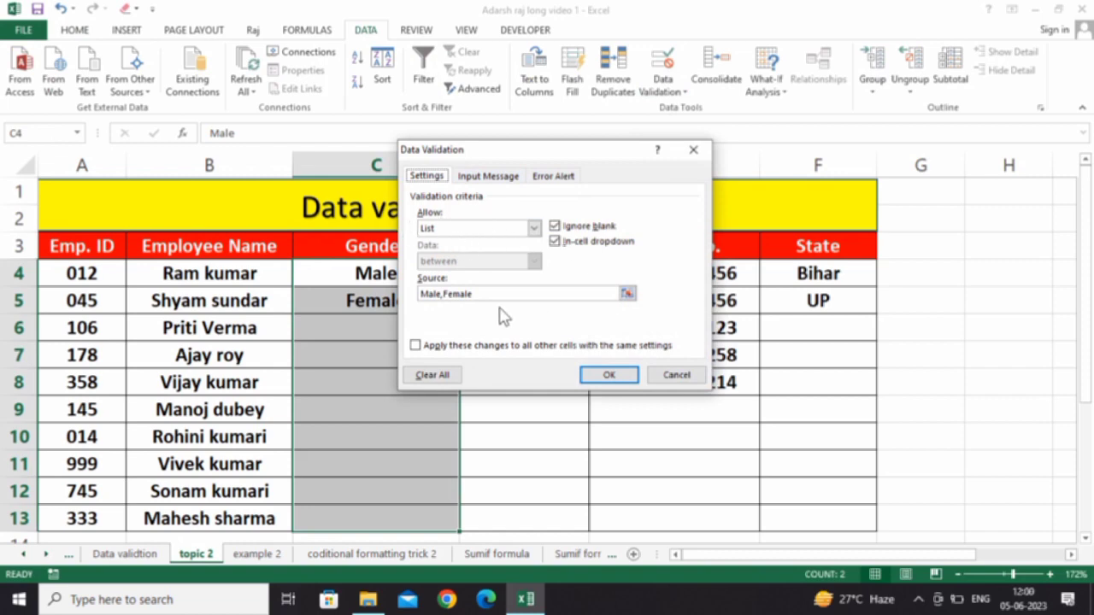
pyautogui.click(475, 294)
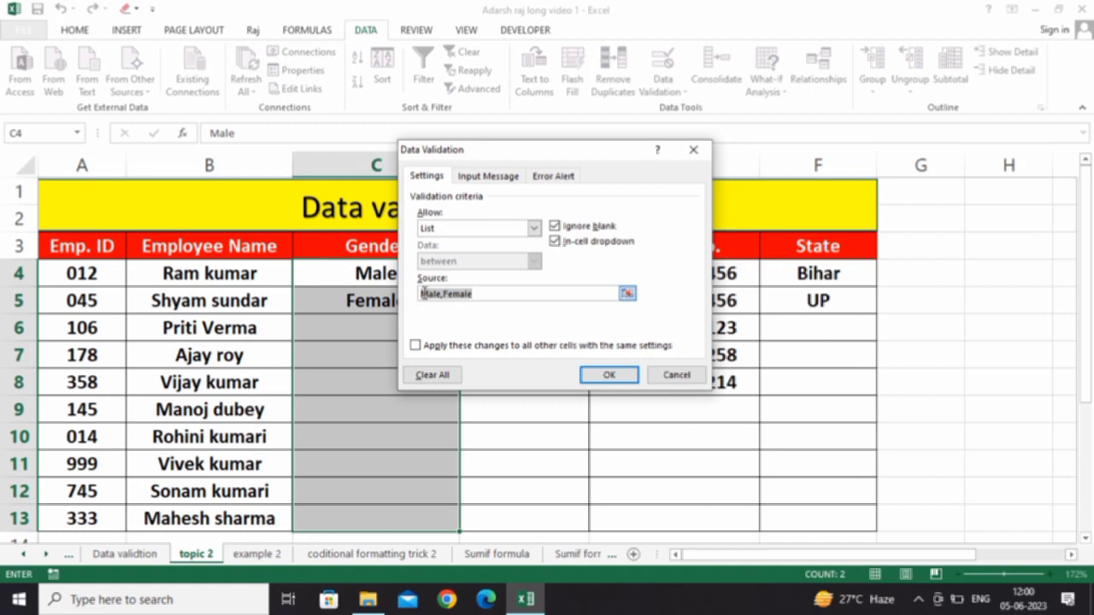
pyautogui.click(626, 377)
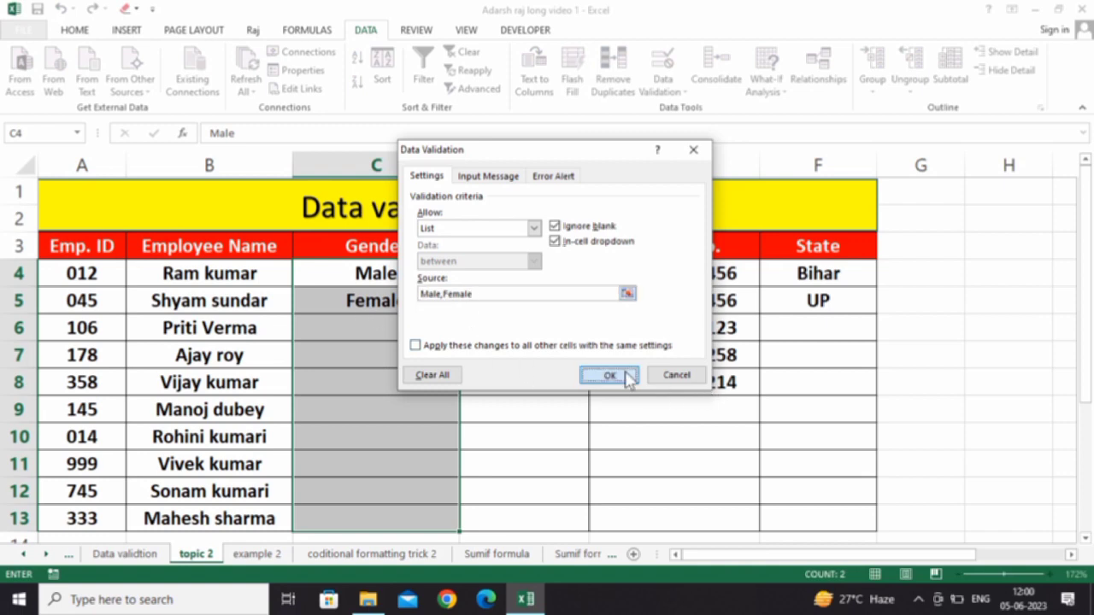
# - Choose Female as the gender in cell C6 from its validation list
pyautogui.click(430, 335)
pyautogui.click(467, 334)
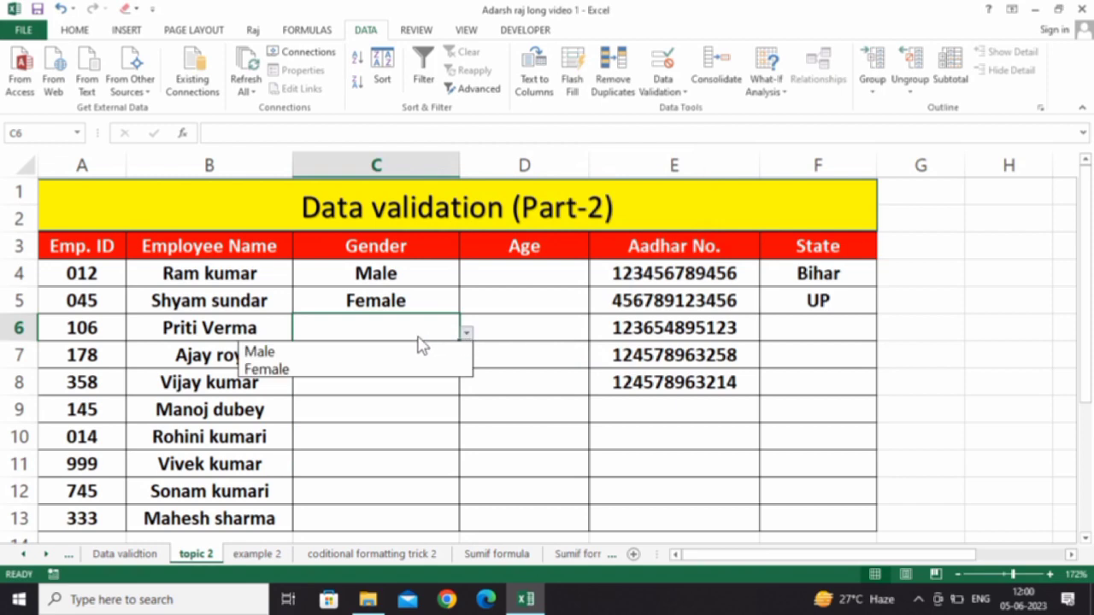
pyautogui.click(342, 370)
pyautogui.click(343, 381)
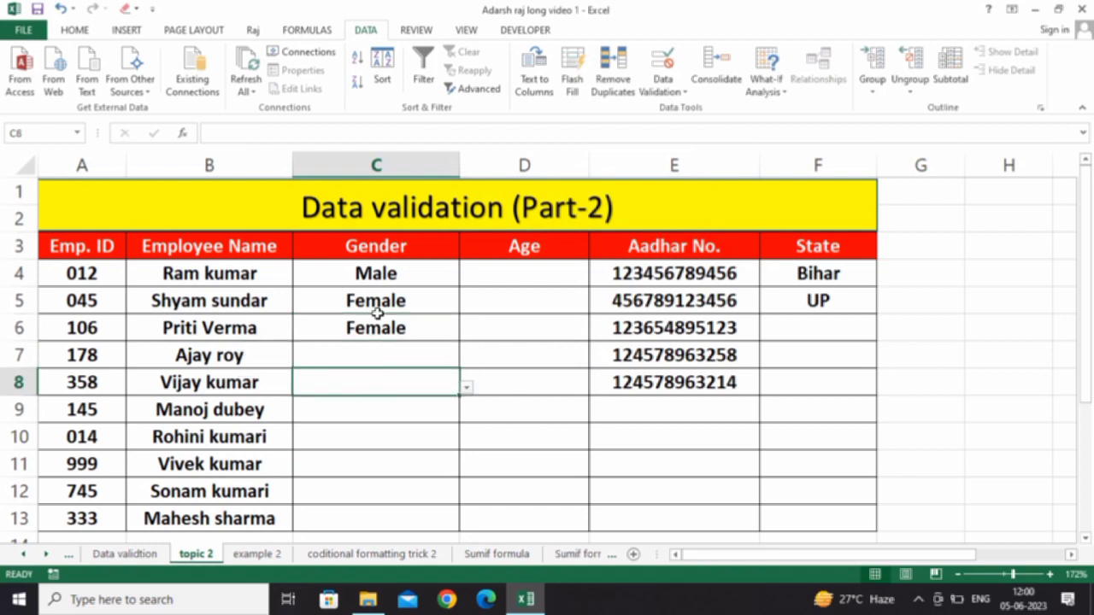
pyautogui.click(401, 300)
pyautogui.click(524, 270)
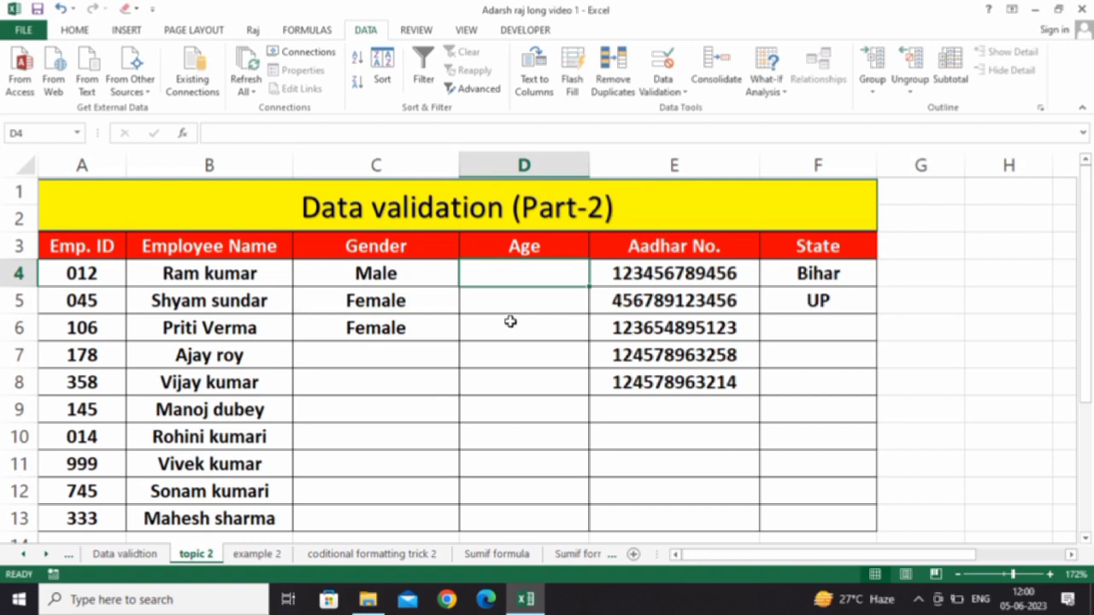
pyautogui.moveTo(529, 274); pyautogui.dragTo(488, 515)
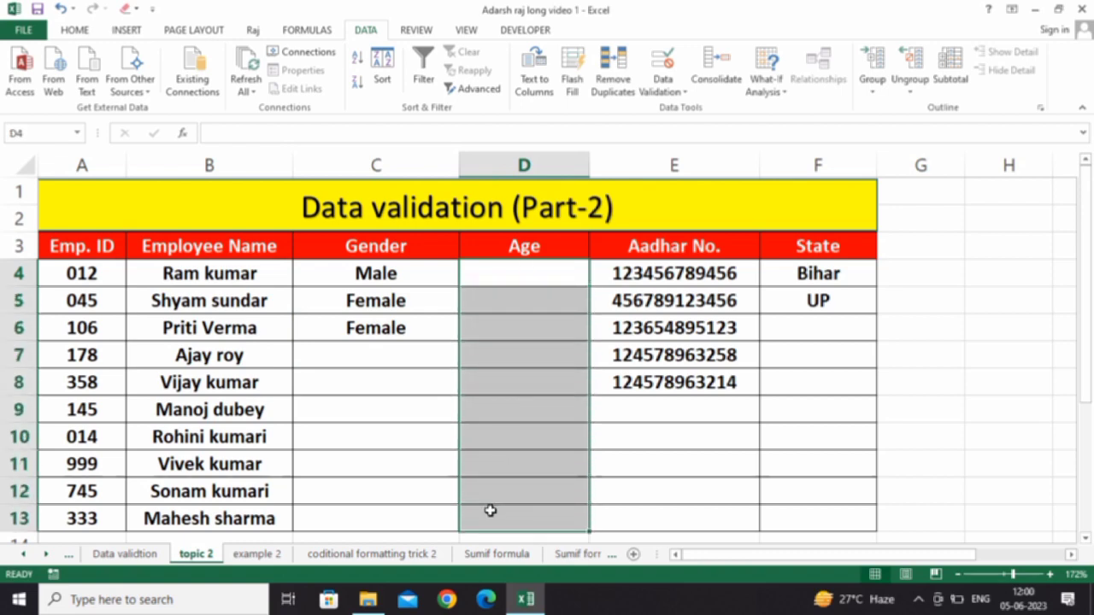
pyautogui.click(238, 272)
pyautogui.click(524, 278)
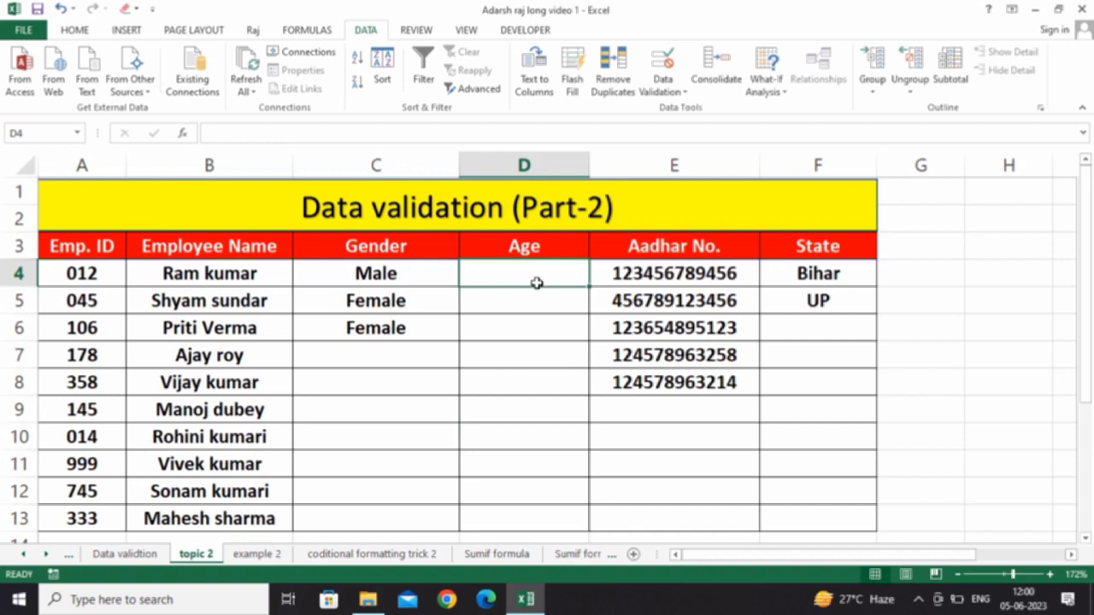
pyautogui.click(535, 292)
pyautogui.click(532, 276)
pyautogui.moveTo(515, 269); pyautogui.dragTo(535, 407)
pyautogui.click(526, 269)
# - Open data validation for Age cells D4:D13 and allow whole numbers with the between condition
pyautogui.moveTo(522, 270); pyautogui.dragTo(537, 518)
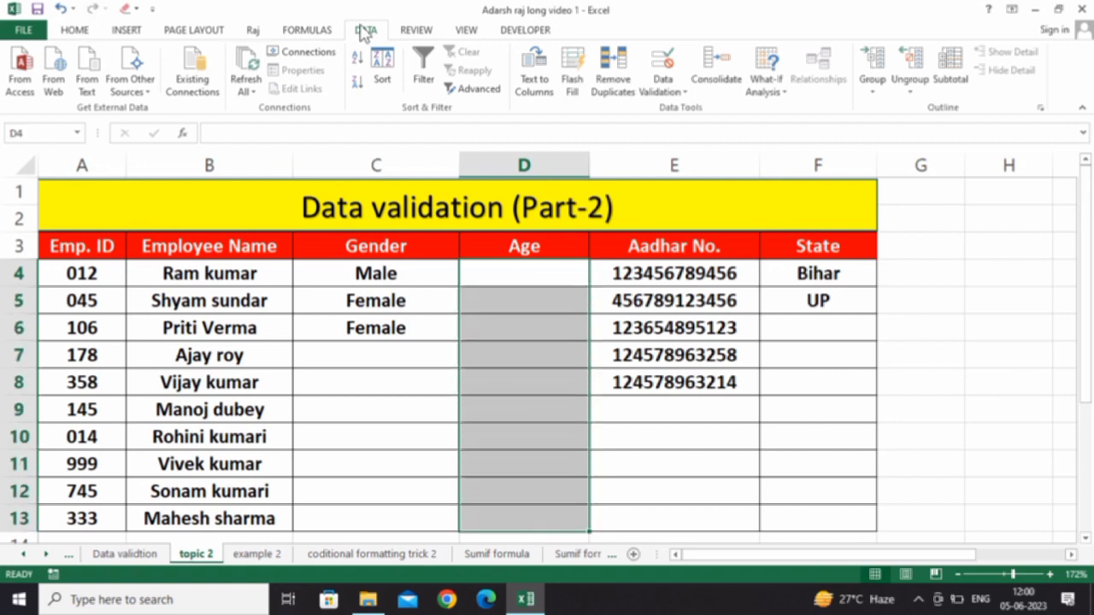
pyautogui.click(662, 64)
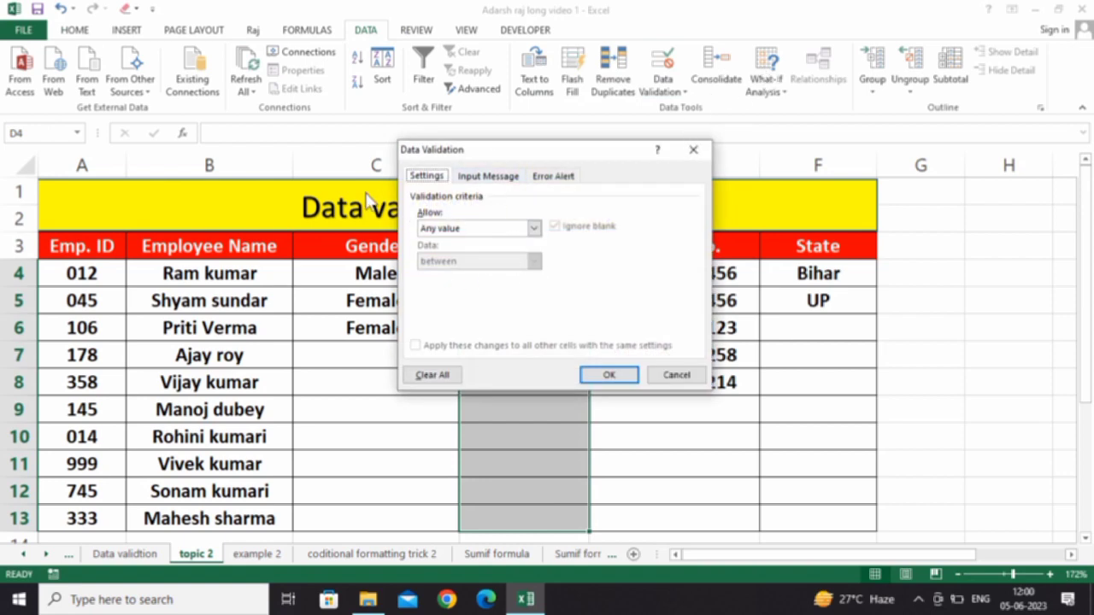
pyautogui.click(535, 232)
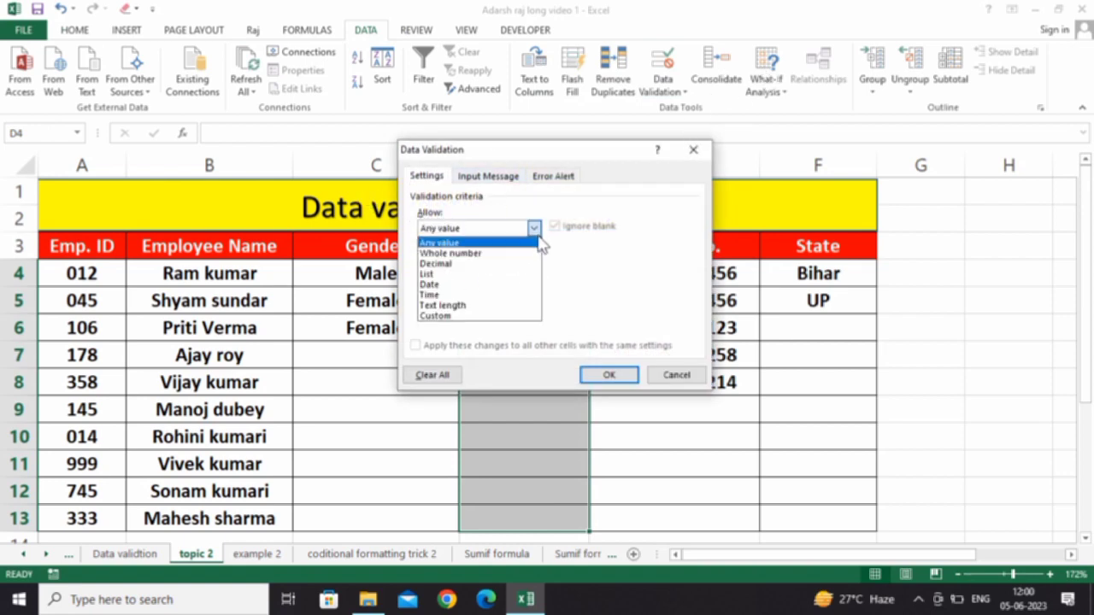
pyautogui.click(473, 253)
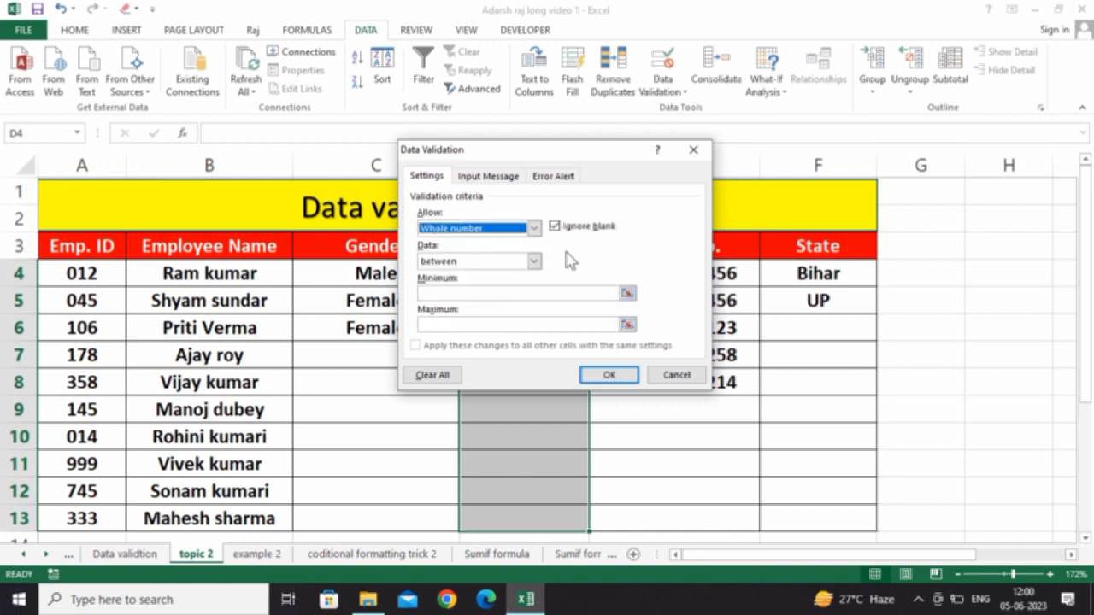
pyautogui.click(471, 261)
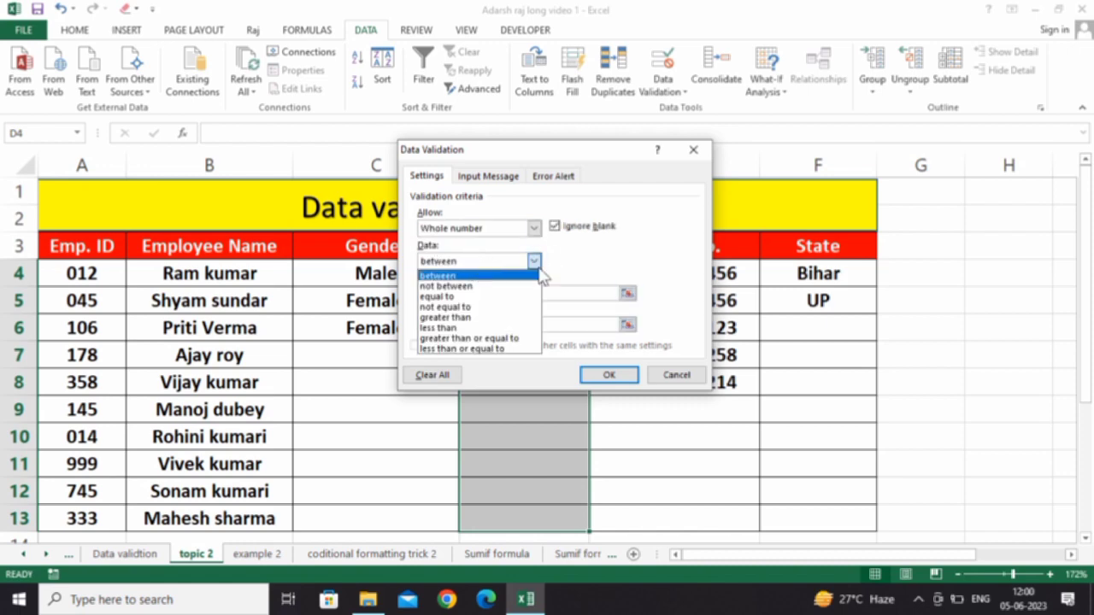
pyautogui.click(462, 276)
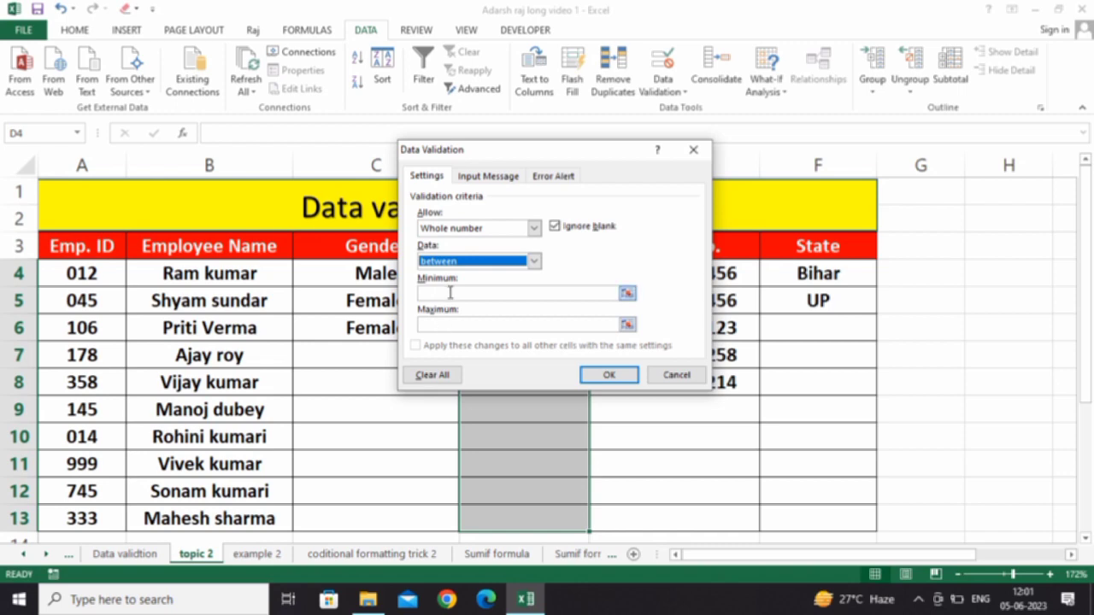
# - Set the Age validation condition to equal to with the value 18
pyautogui.click(533, 265)
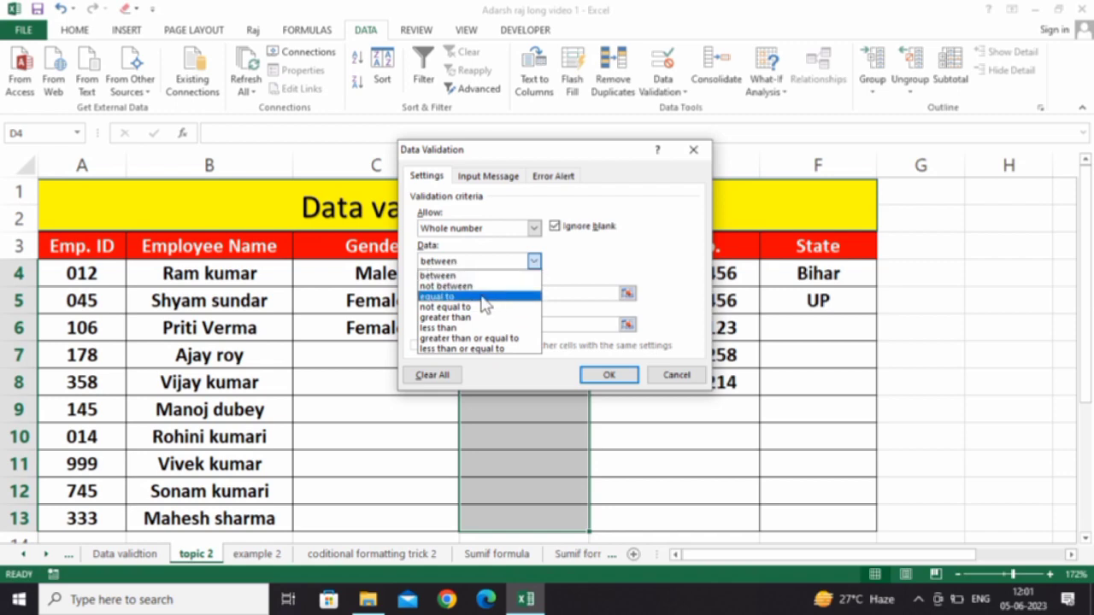
pyautogui.click(480, 297)
pyautogui.click(483, 294)
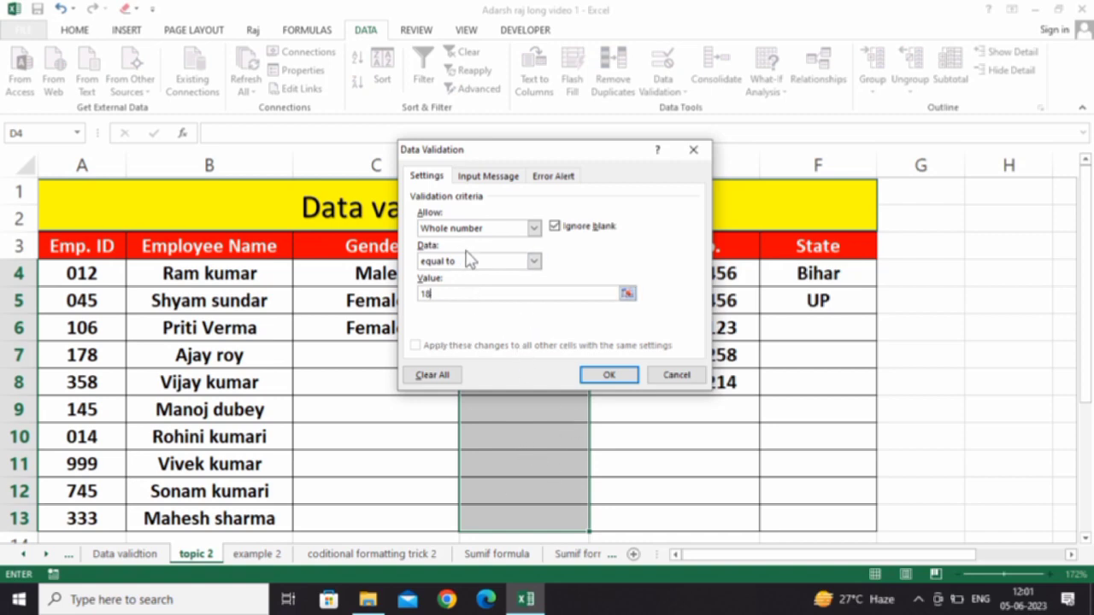
# - Change the Age validation condition to not equal to, with 18 as the value
pyautogui.click(532, 261)
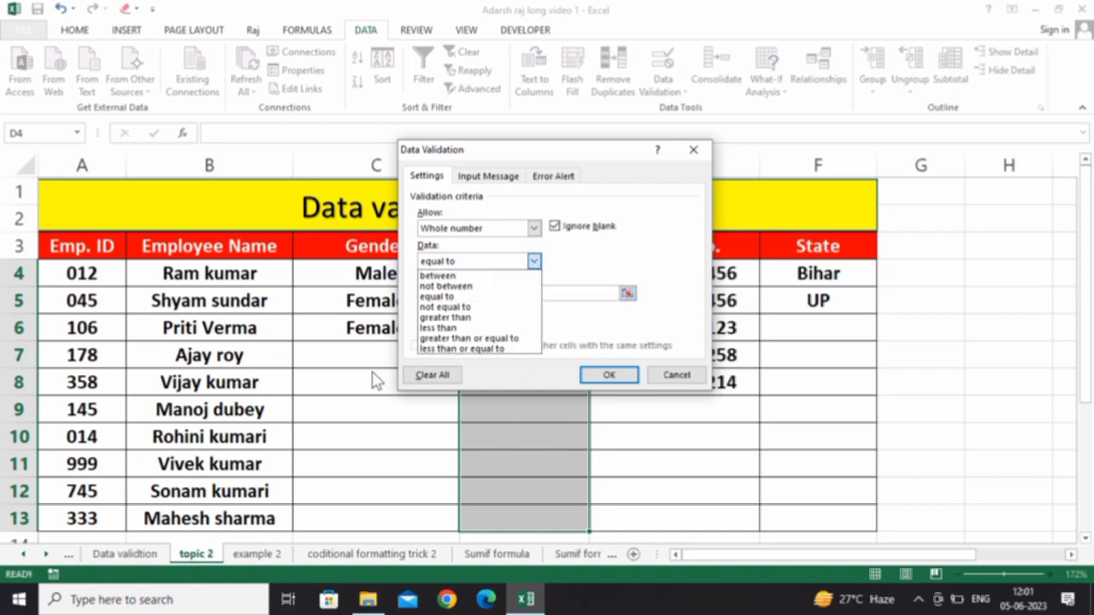
pyautogui.click(519, 308)
pyautogui.click(482, 296)
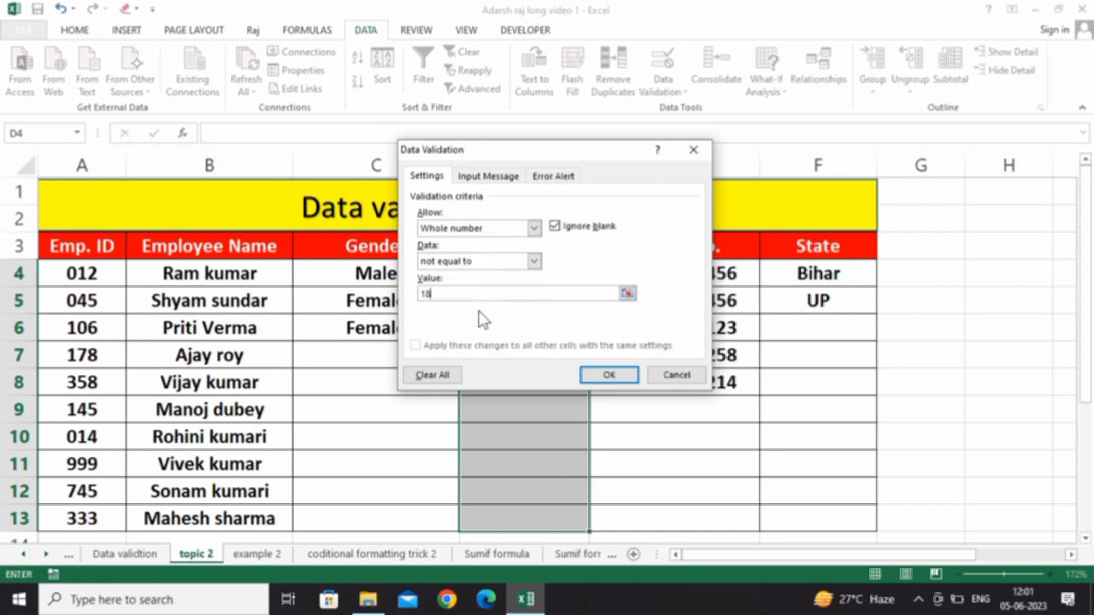
# - Set the Age validation to between, with minimum 18 and maximum 60, and apply it
pyautogui.click(533, 261)
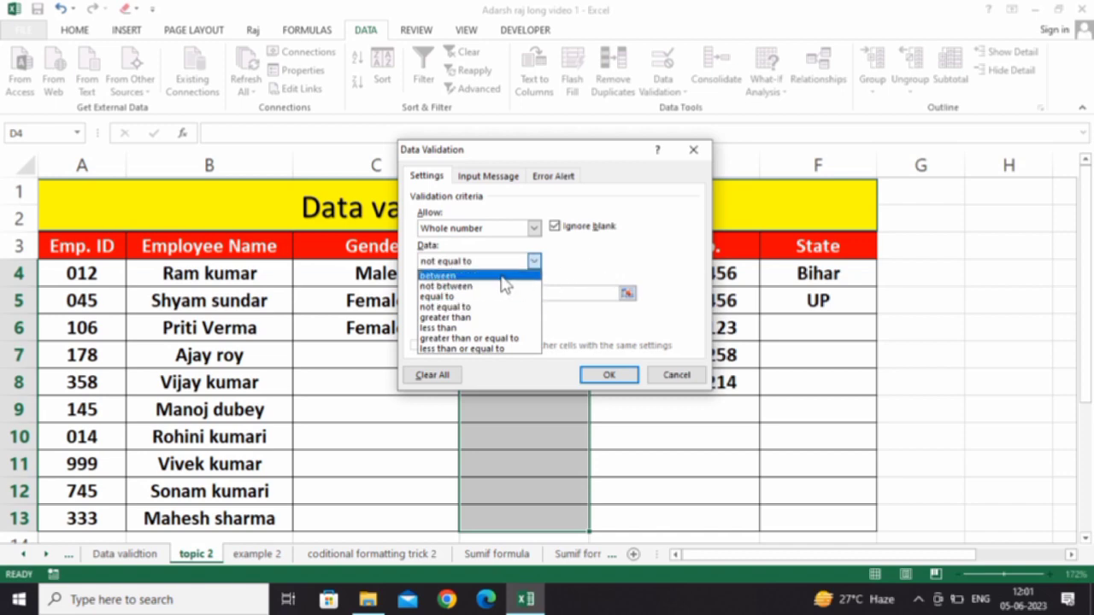
pyautogui.click(504, 276)
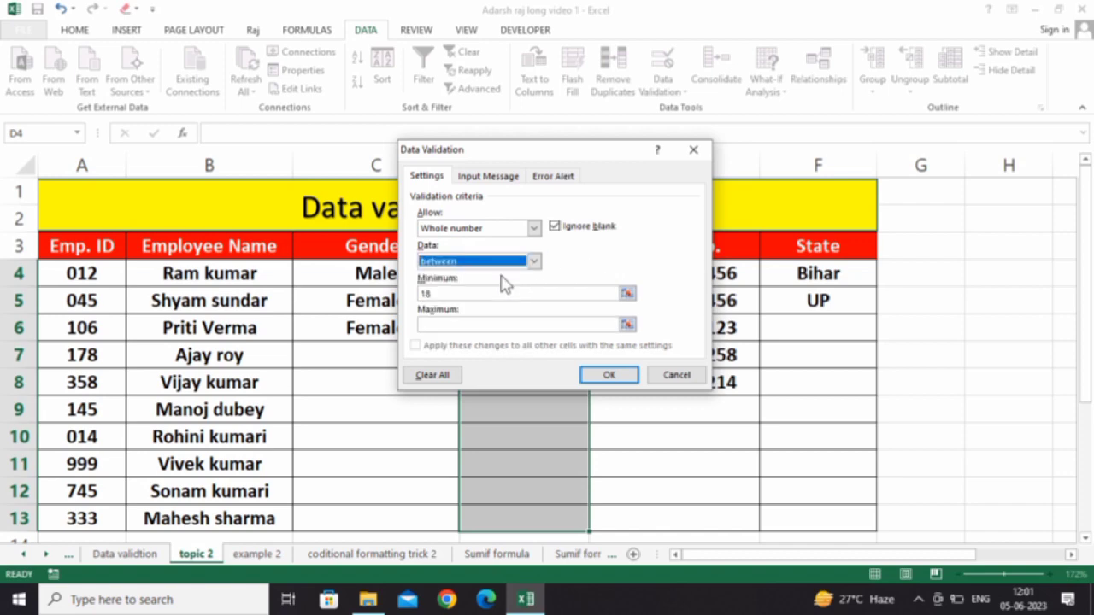
pyautogui.click(450, 327)
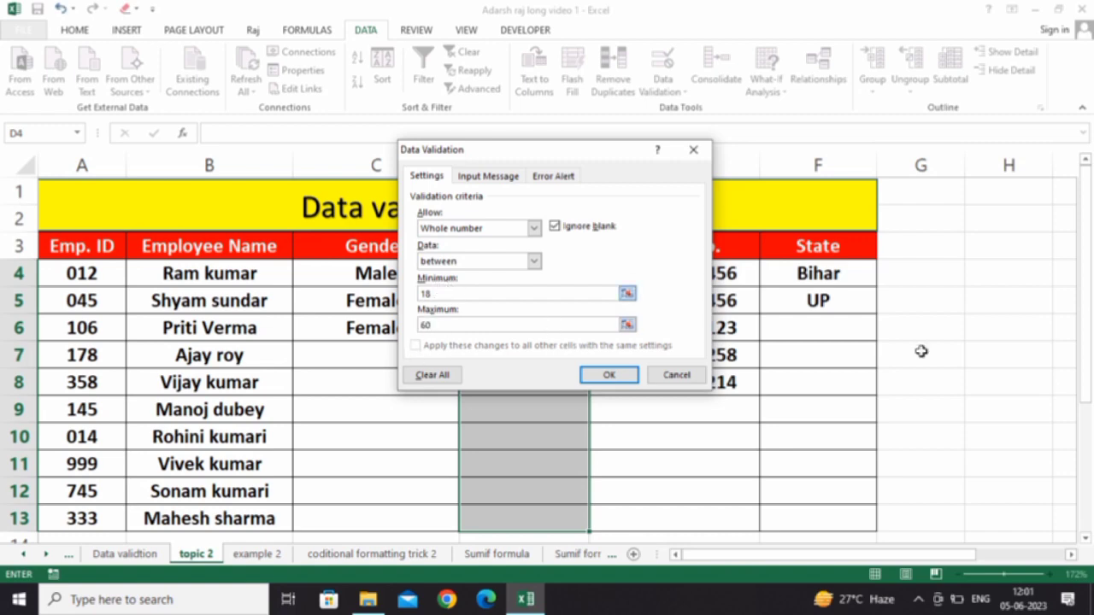
pyautogui.click(608, 373)
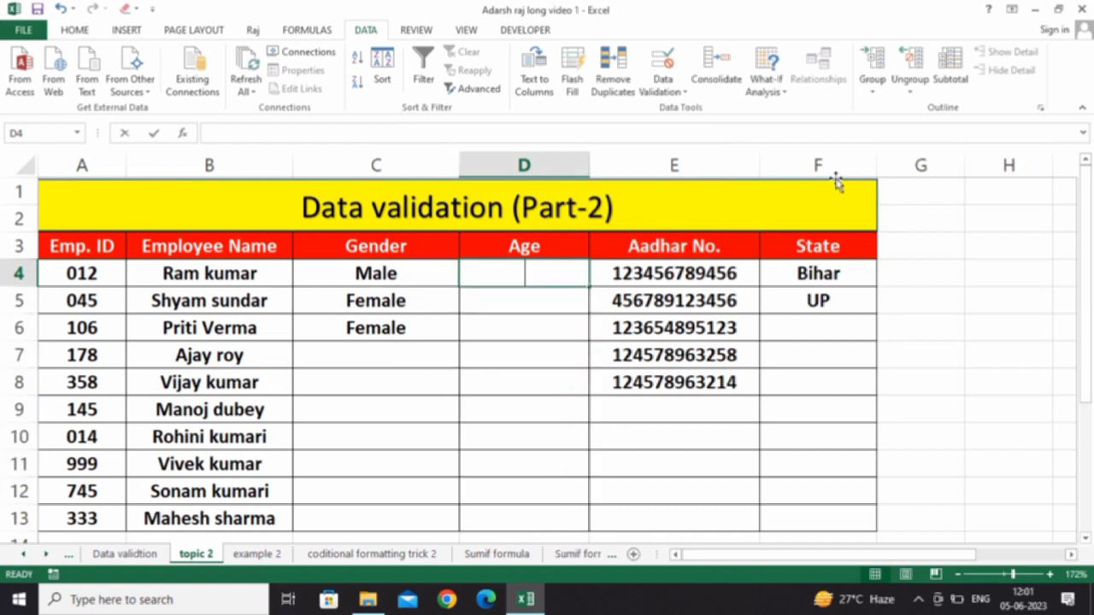
# - Test the Age rule by entering 18 in D4 and trying 16 and 64 in D5
pyautogui.write('18')
pyautogui.press('Return')
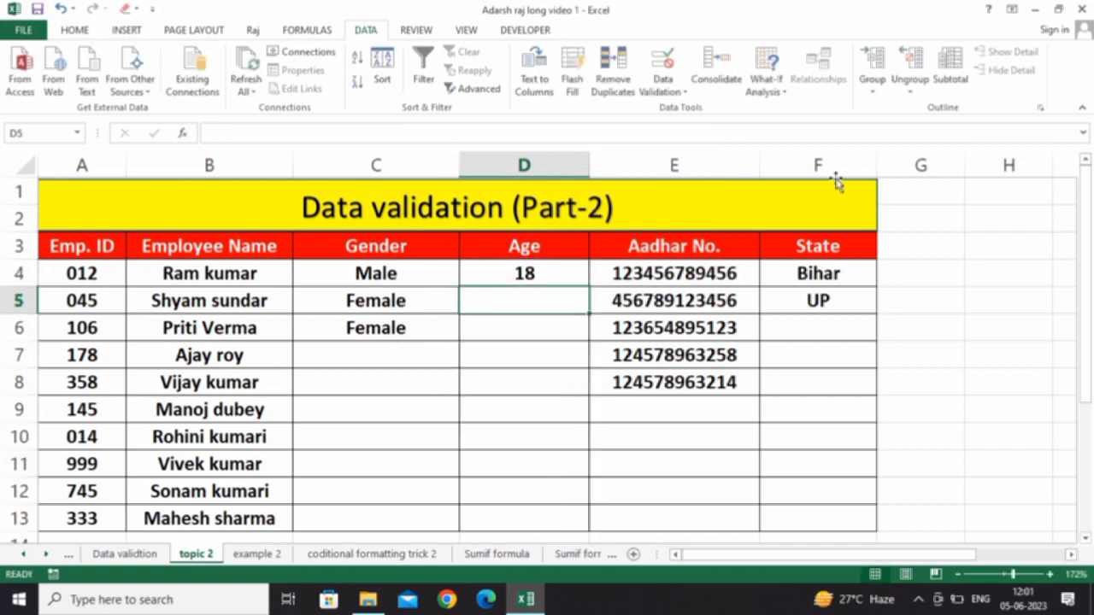
pyautogui.write('16')
pyautogui.press('Return')
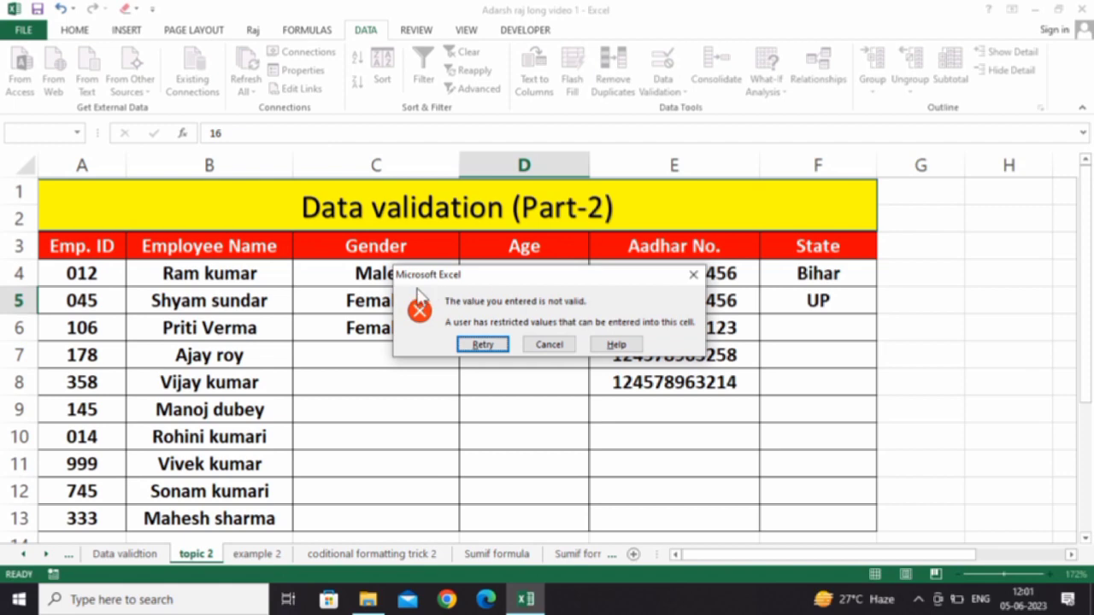
pyautogui.click(694, 277)
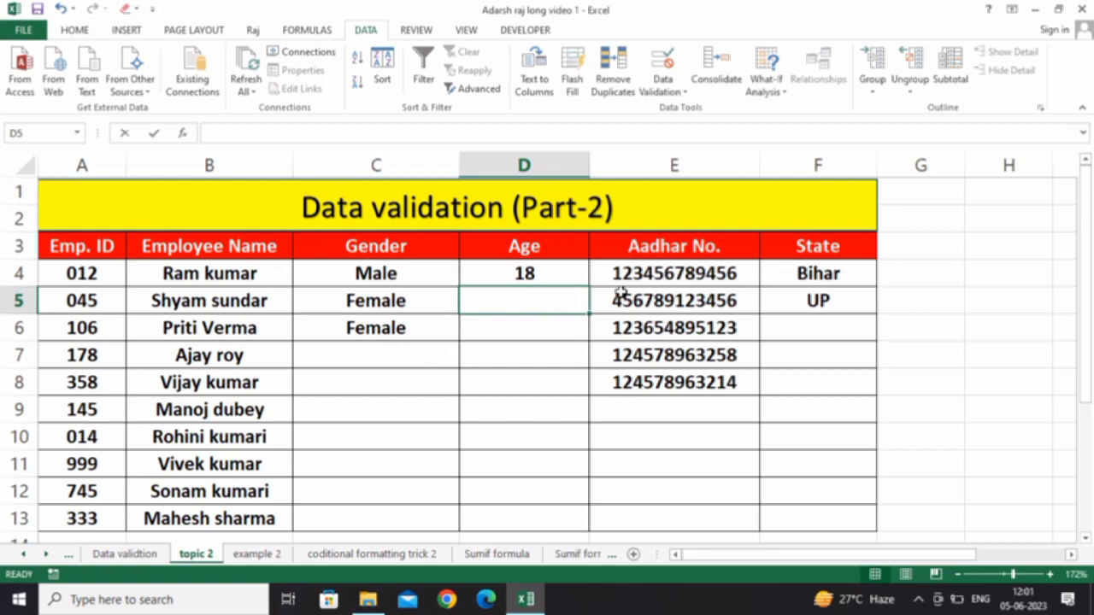
pyautogui.write('64')
pyautogui.press('Return')
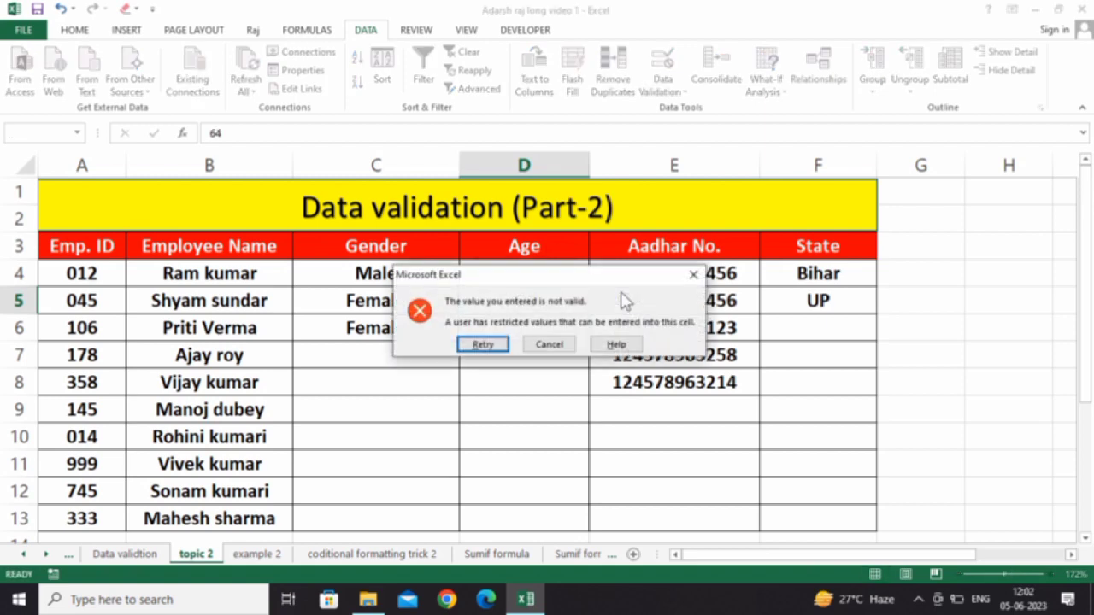
pyautogui.press('Escape')
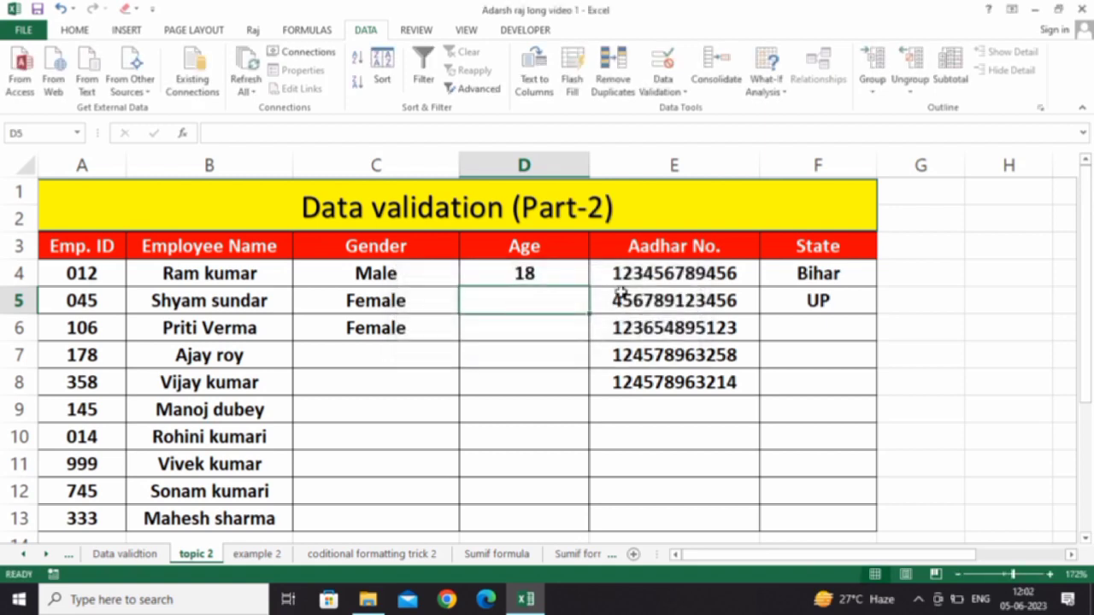
# - Enter the test ages 54, 35 and 25 in cells D5 to D7
pyautogui.write('54')
pyautogui.press('Return')
pyautogui.write('35')
pyautogui.press('Return')
pyautogui.write('25')
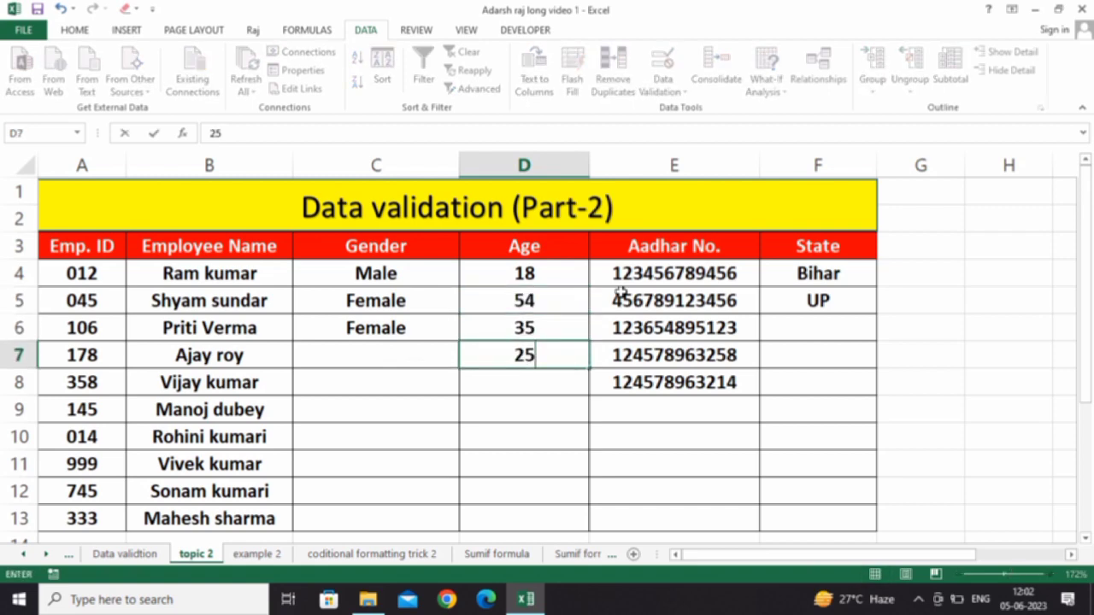
pyautogui.press('Return')
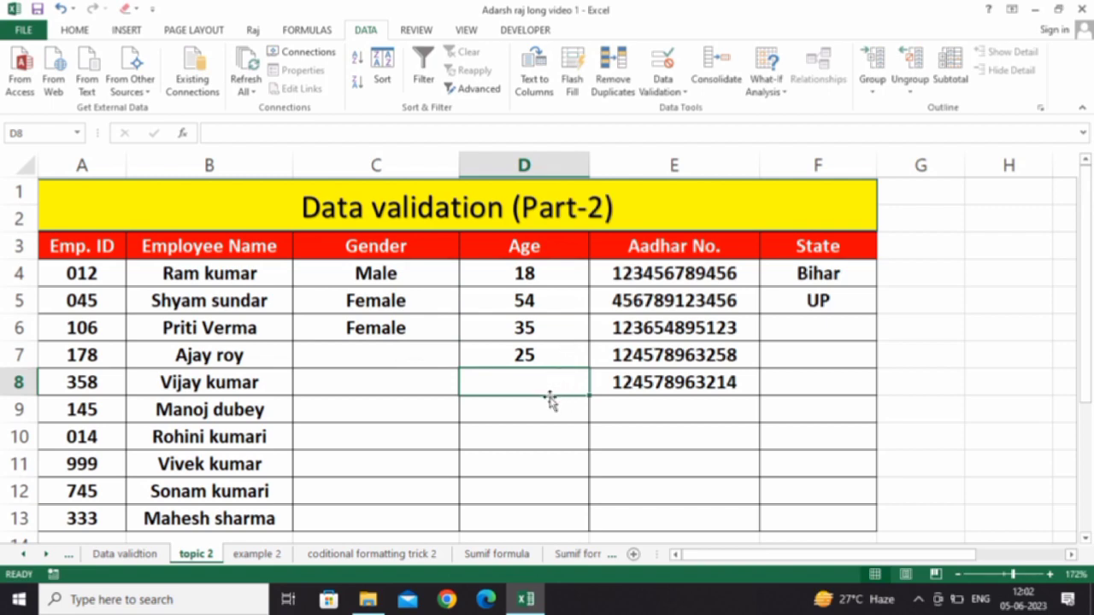
# - Clear the test ages from cells D4:D7
pyautogui.moveTo(559, 273); pyautogui.dragTo(559, 356)
pyautogui.press('Delete')
pyautogui.click(528, 277)
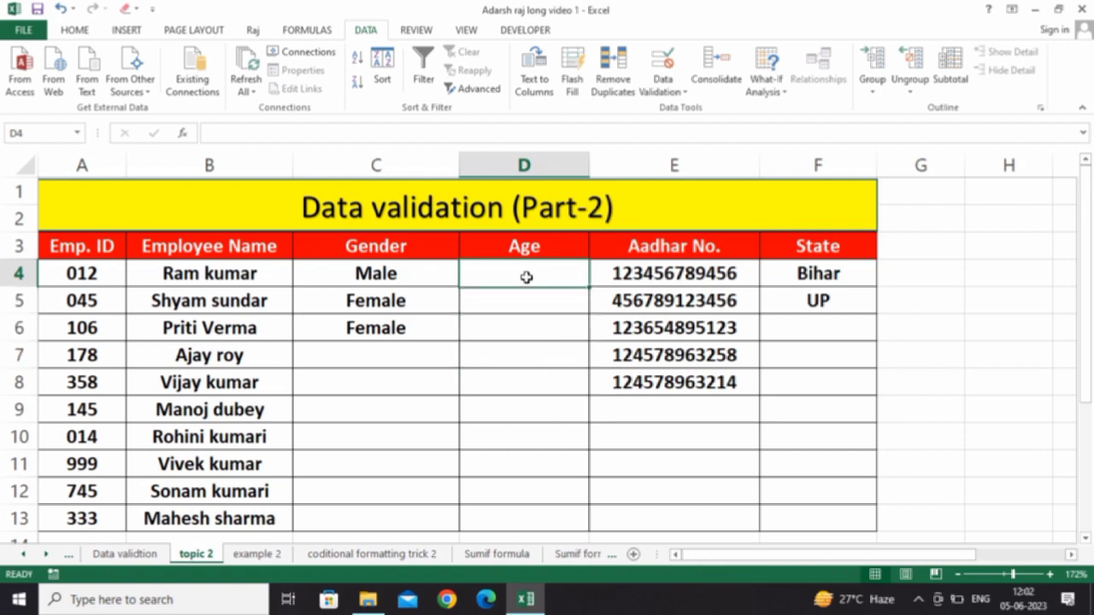
# - Add an input message to Age cells D4:D13 titled "inforamtion" with the text "yaha par keval 18 se 60 ki age likh sakte hai"
pyautogui.moveTo(527, 278); pyautogui.dragTo(540, 517)
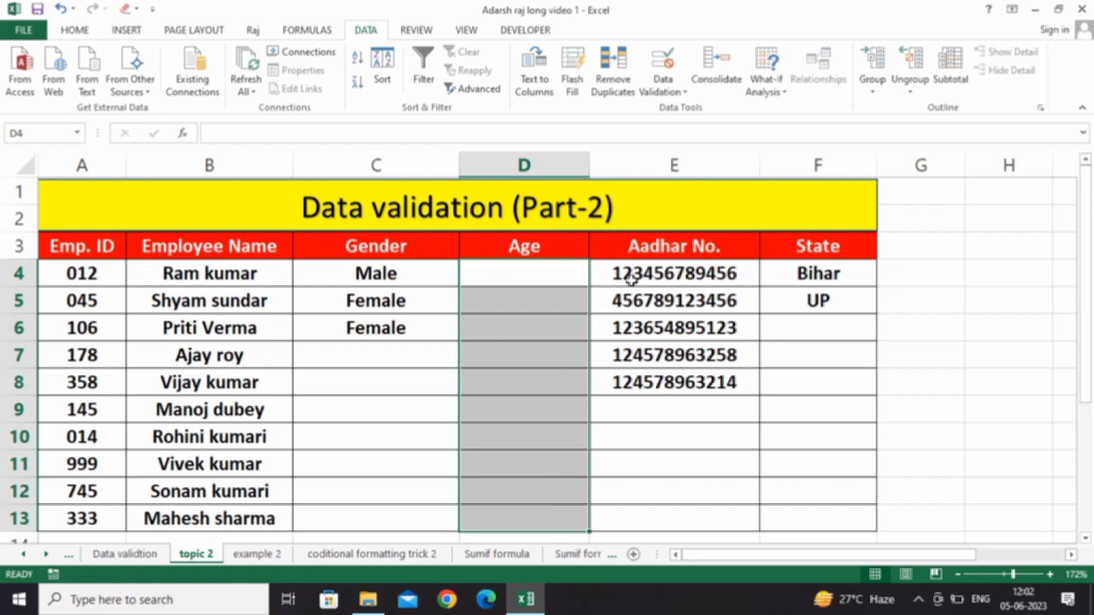
pyautogui.click(536, 272)
pyautogui.moveTo(536, 308); pyautogui.dragTo(499, 523)
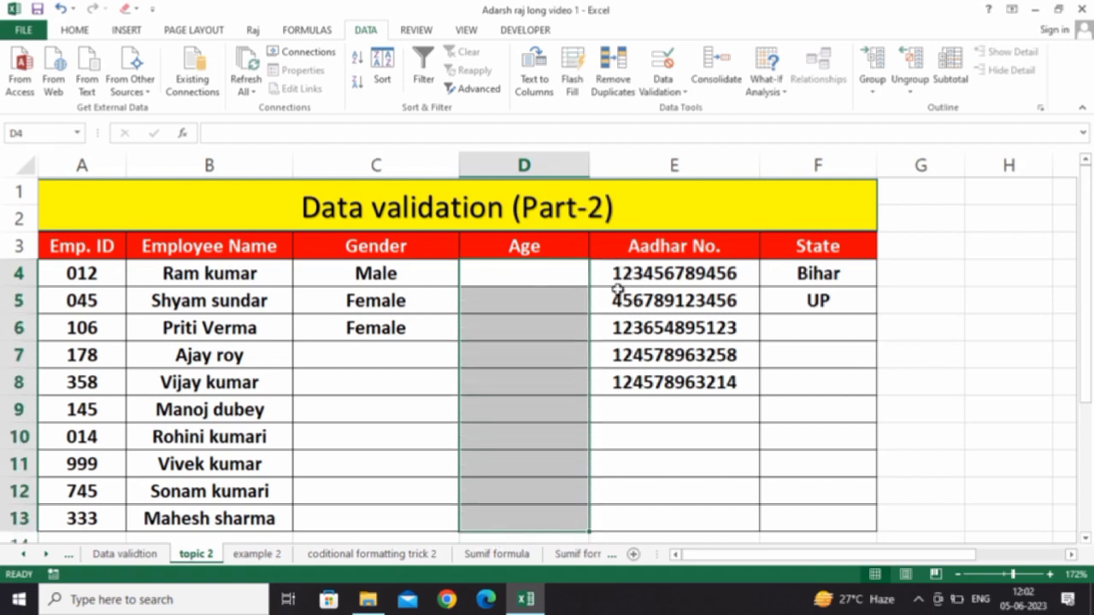
pyautogui.click(675, 68)
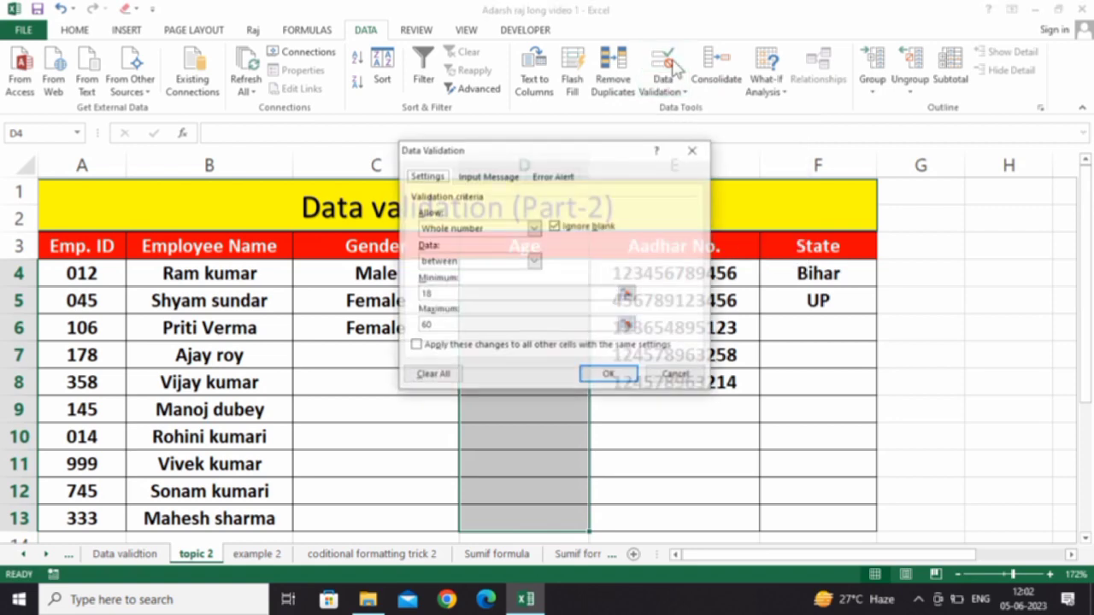
pyautogui.click(479, 177)
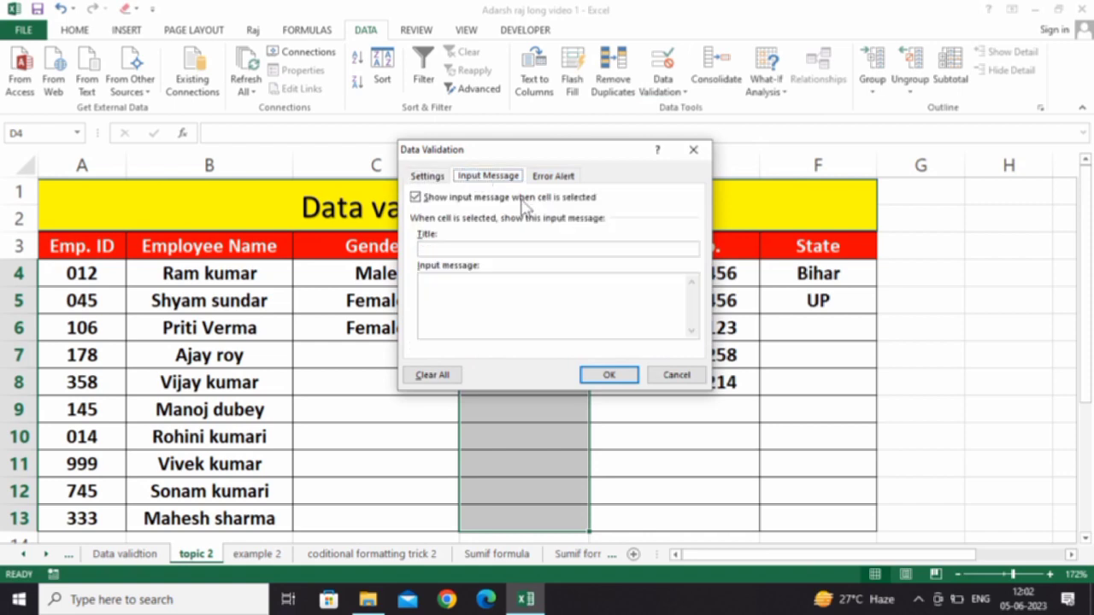
pyautogui.click(438, 250)
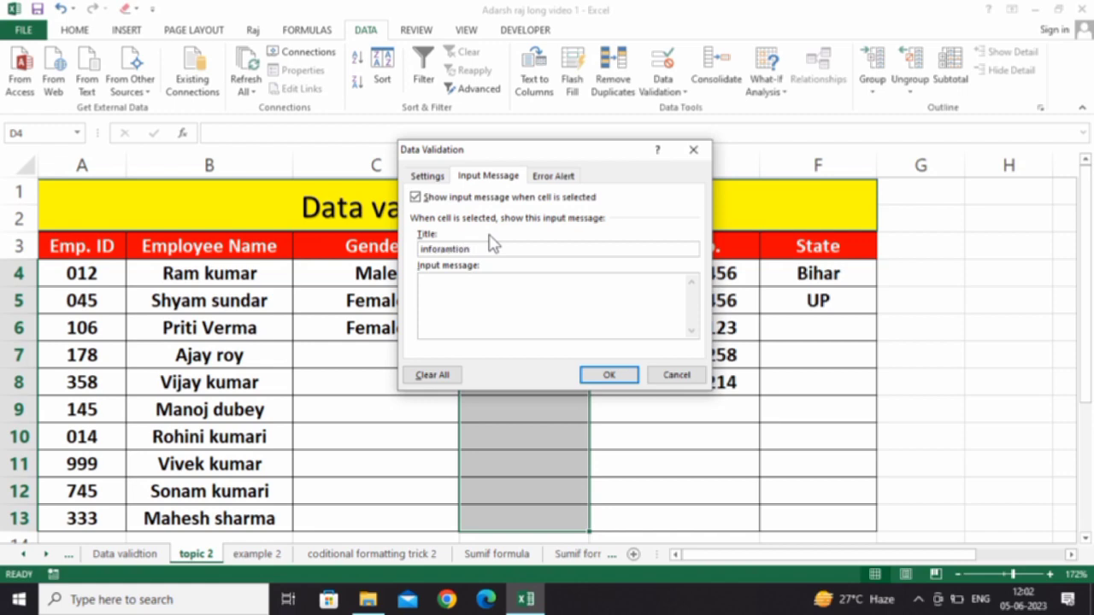
pyautogui.click(461, 301)
pyautogui.write('60 ki age likh sakte hai')
pyautogui.click(608, 376)
# - Select different cells in the Age column to check the input message on each
pyautogui.click(547, 385)
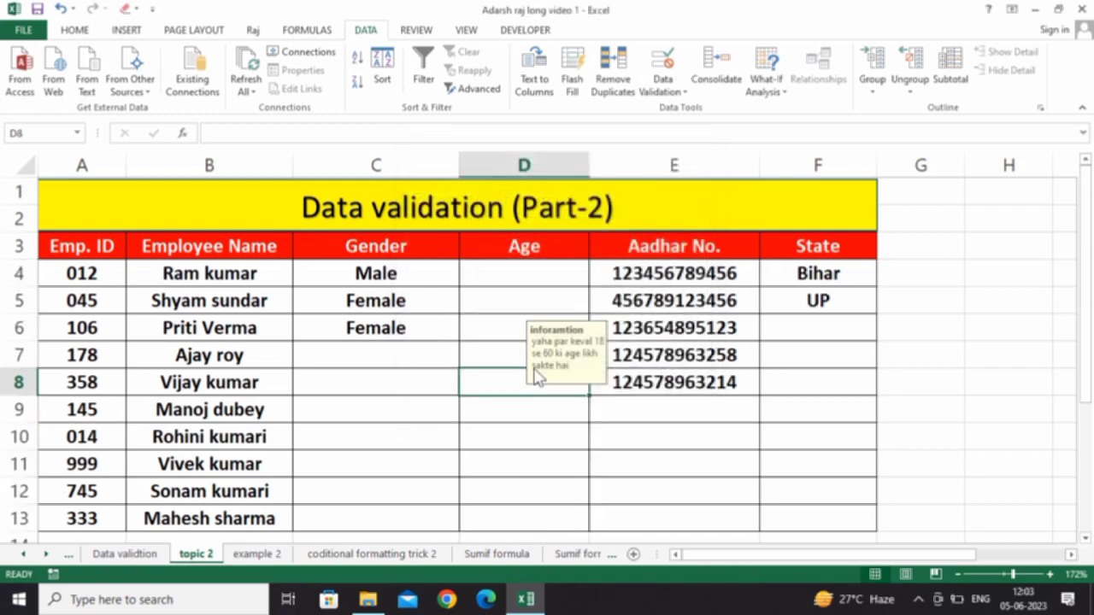
pyautogui.click(523, 275)
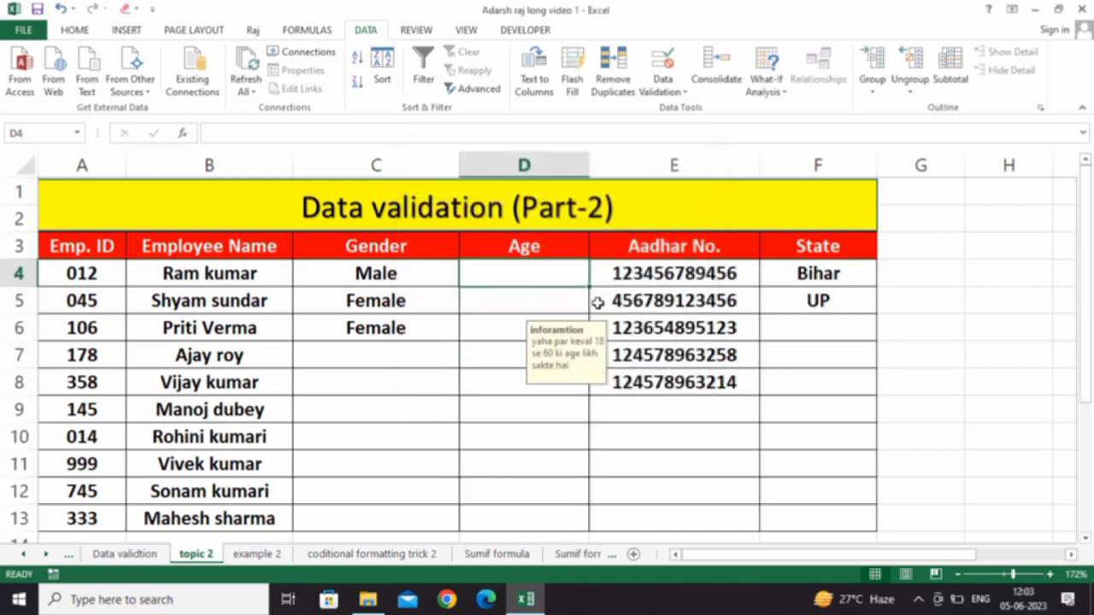
pyautogui.click(548, 352)
pyautogui.click(558, 275)
pyautogui.click(505, 324)
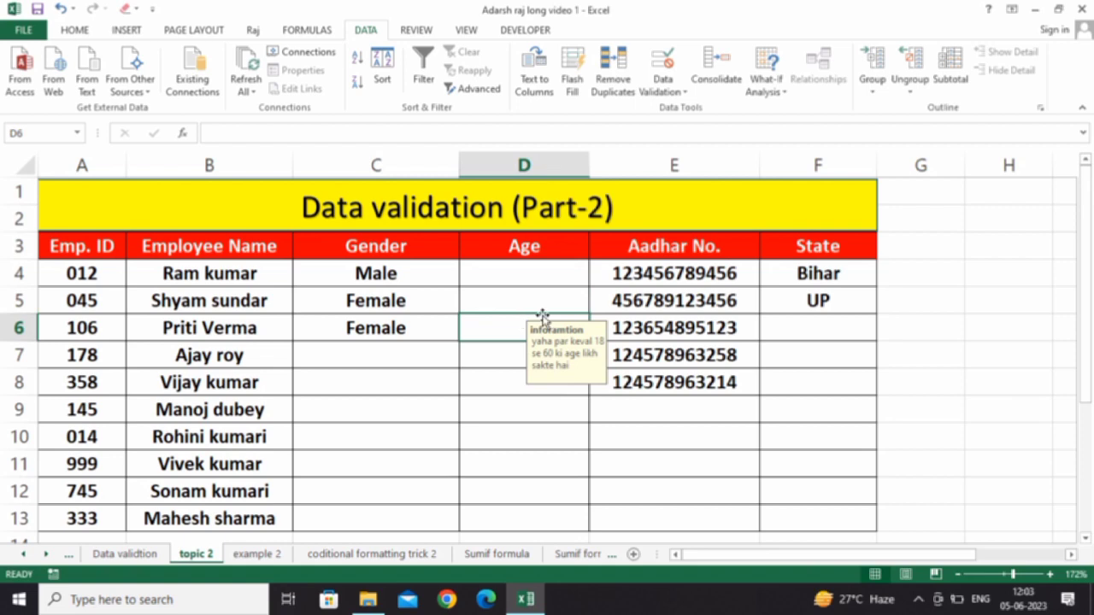
pyautogui.click(542, 309)
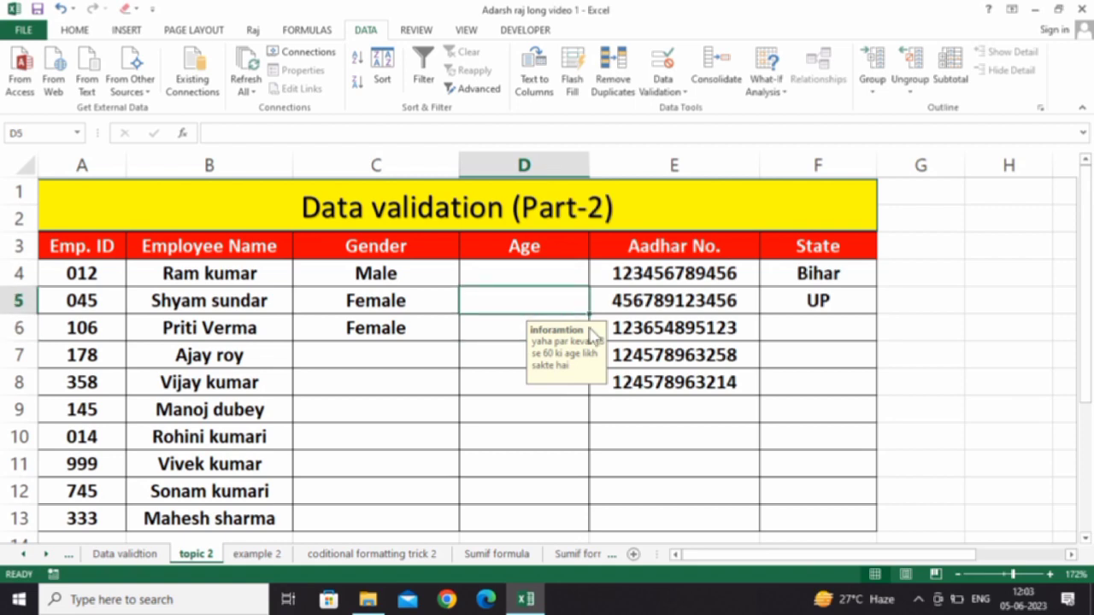
pyautogui.click(531, 276)
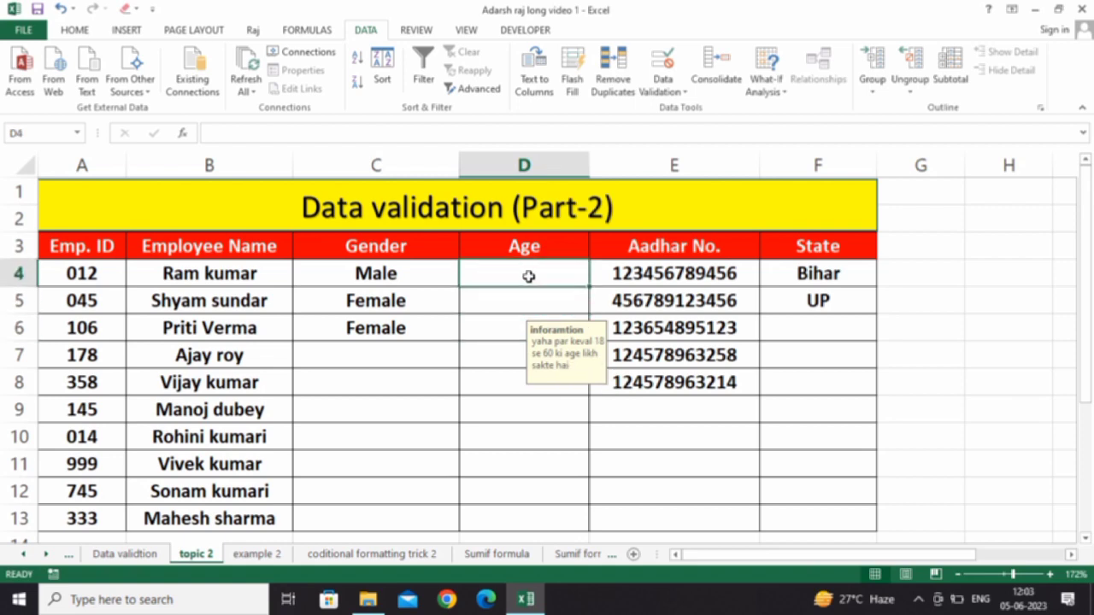
pyautogui.moveTo(527, 276); pyautogui.dragTo(523, 323)
# - Enter the ages 18 in D4 and 25 in D5
pyautogui.click(521, 285)
pyautogui.write('18')
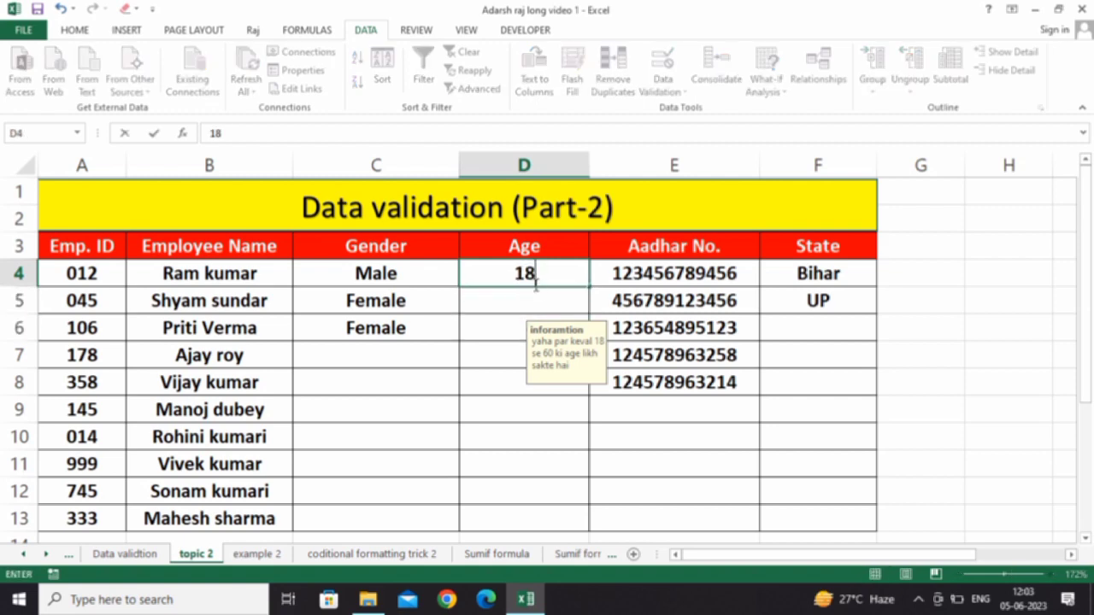
pyautogui.press('Return')
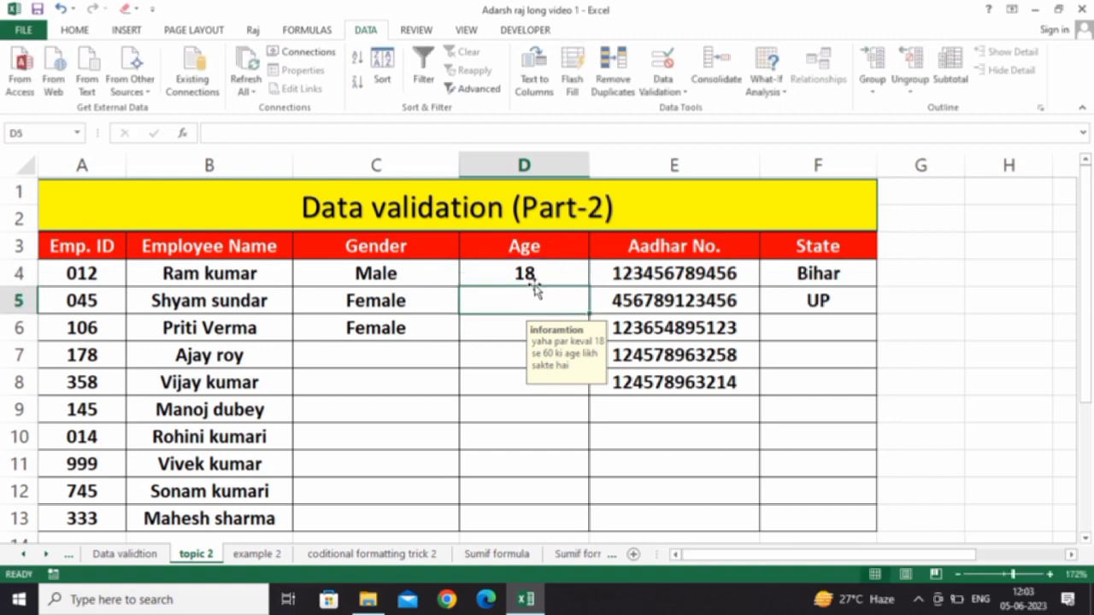
pyautogui.write('25')
pyautogui.press('Return')
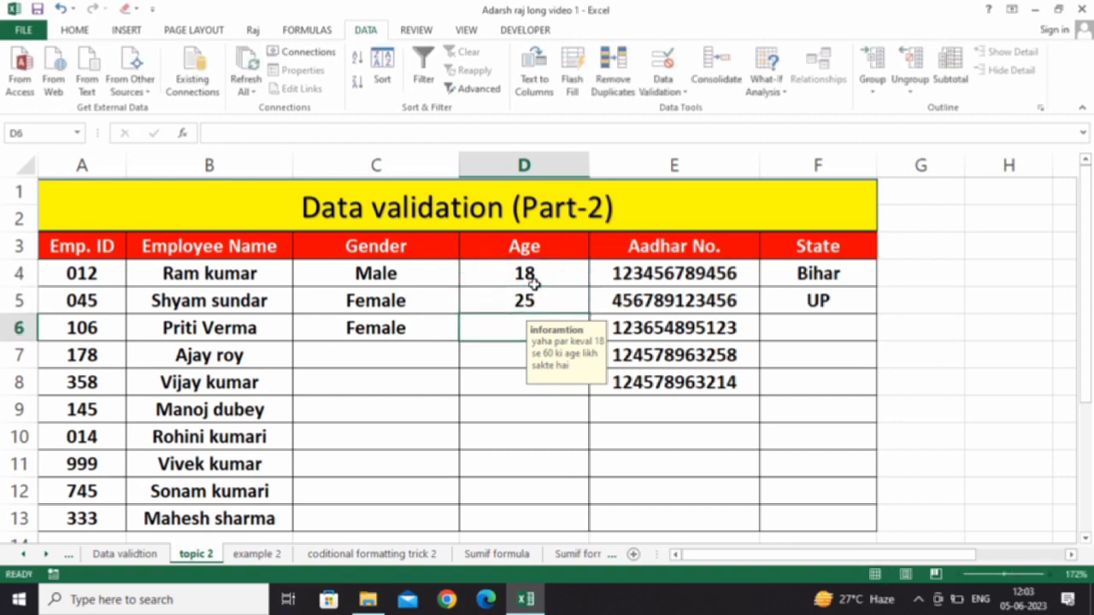
# - Start entering 32 in D6 and discard it, and try the decimal age 32.5 in D7
pyautogui.write('32')
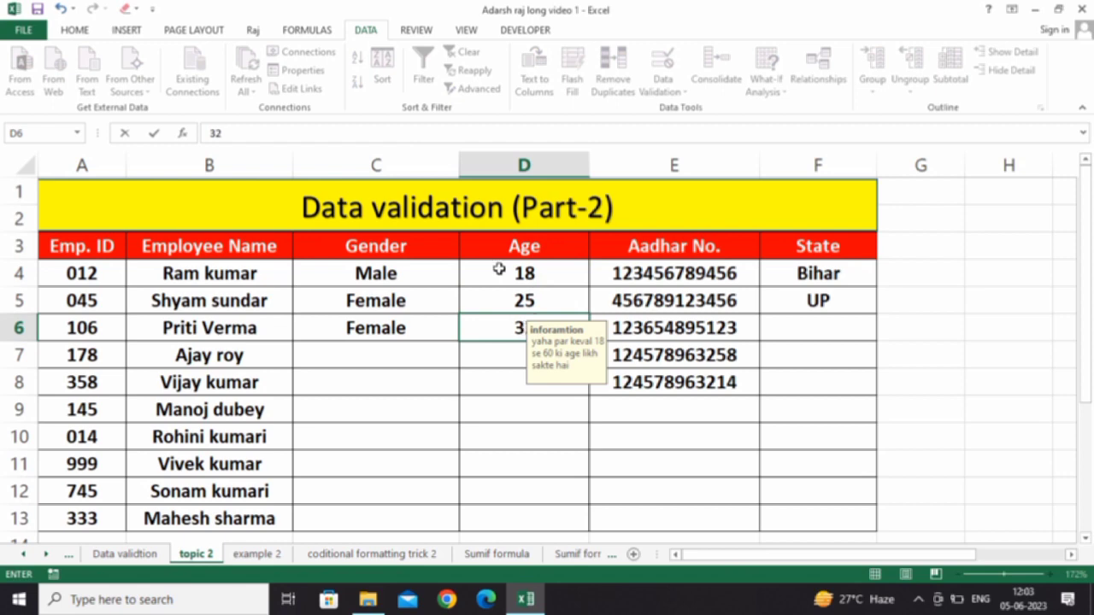
pyautogui.press('Escape')
pyautogui.click(487, 362)
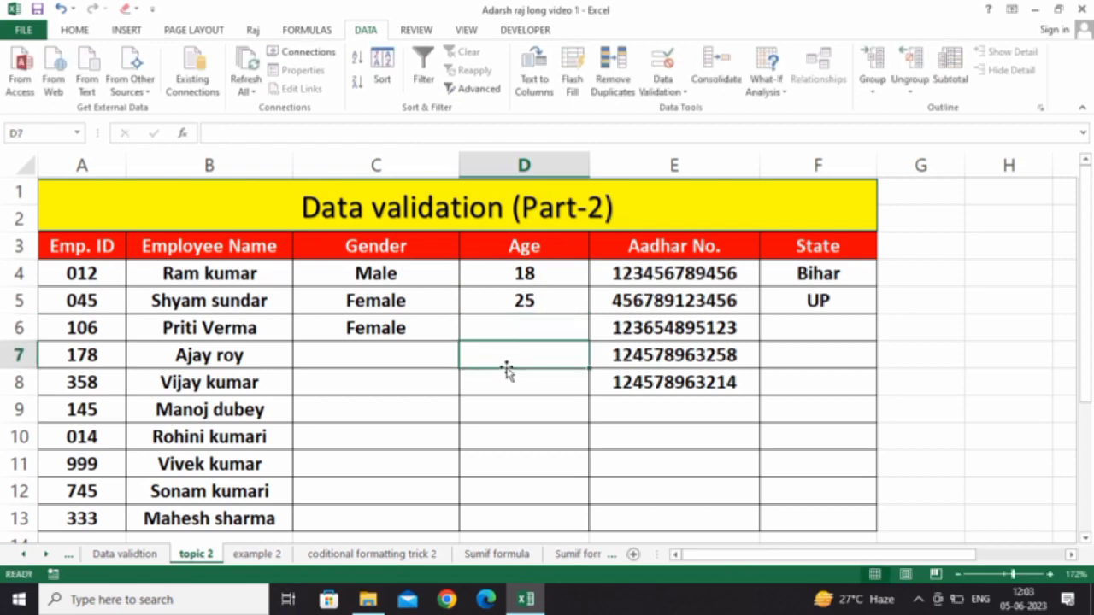
pyautogui.write('32.5')
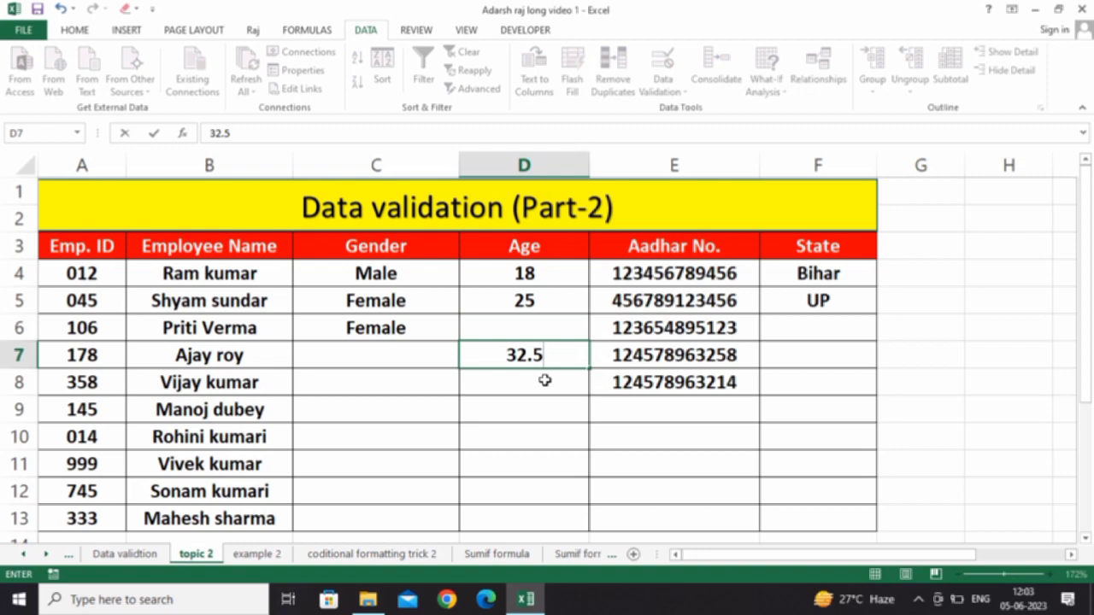
pyautogui.press('Return')
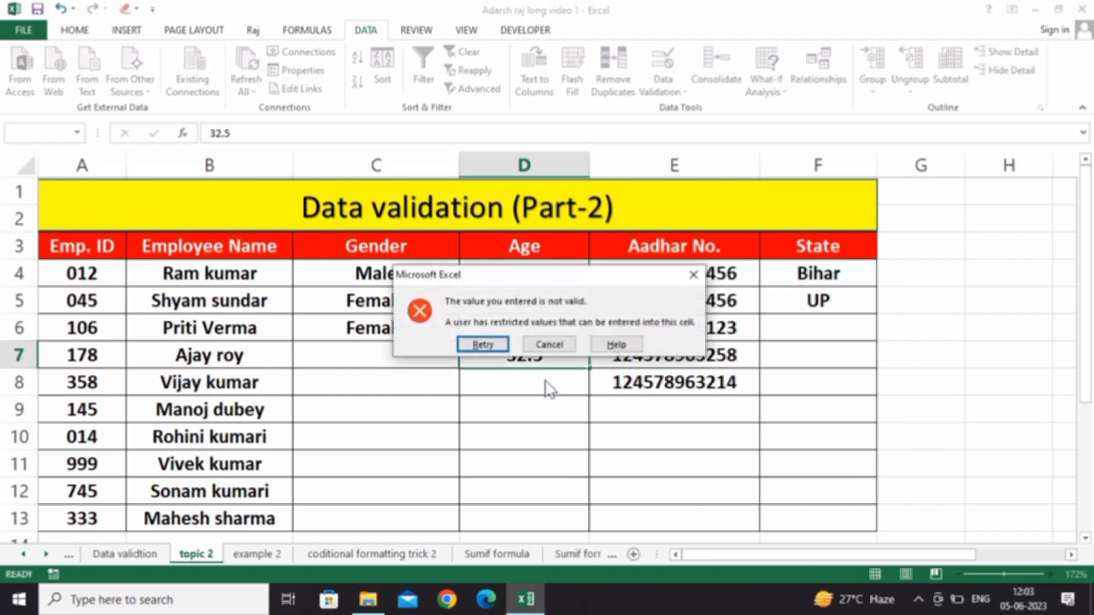
pyautogui.click(693, 275)
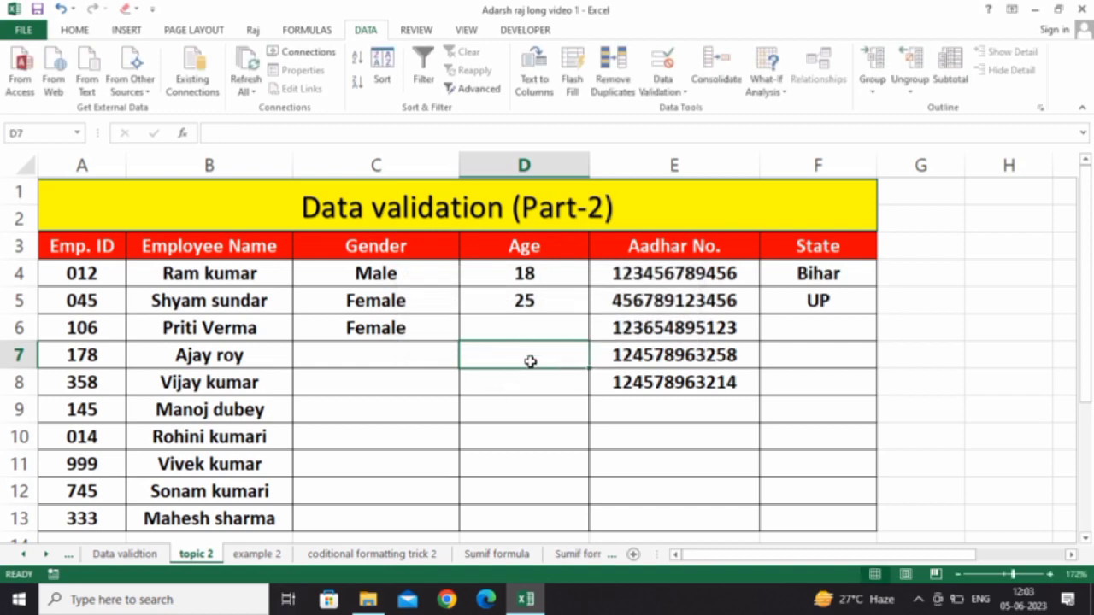
pyautogui.press('Up')
pyautogui.press('Up')
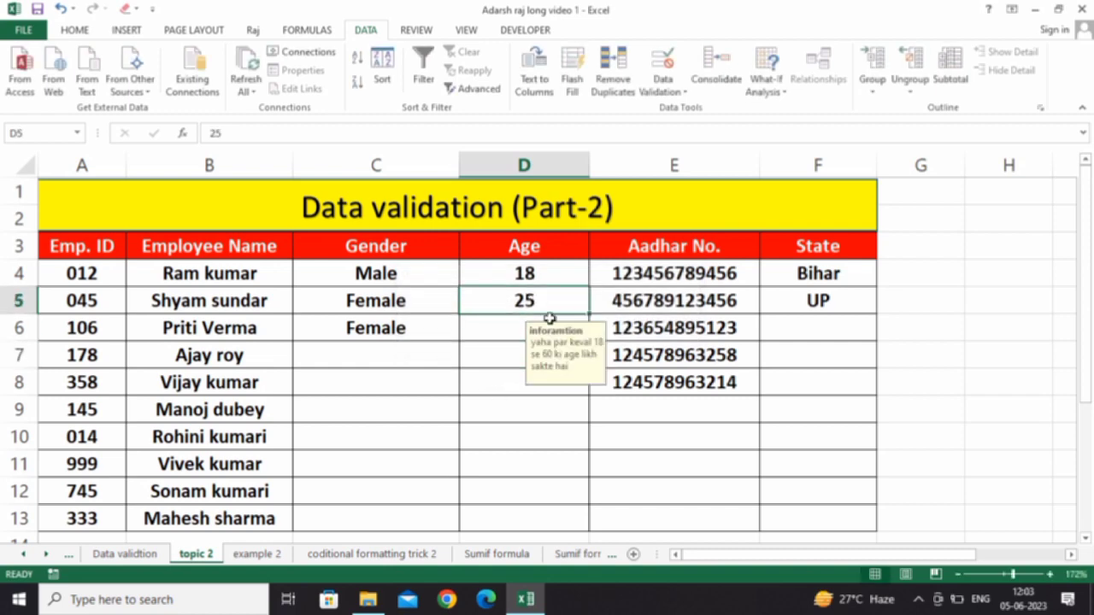
pyautogui.click(540, 268)
pyautogui.click(516, 321)
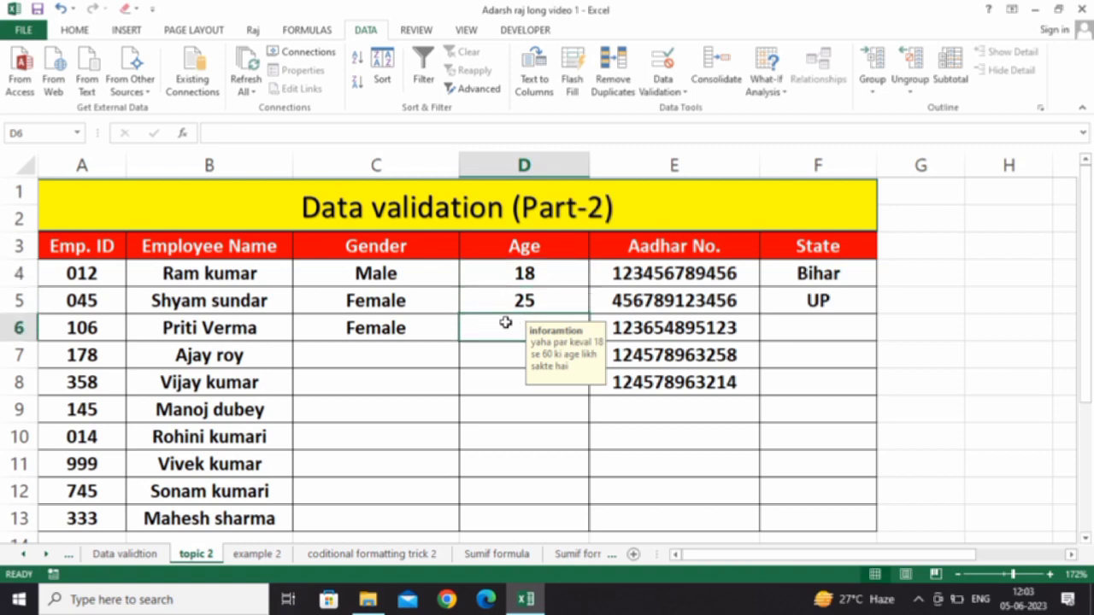
# - Change the validation rule of Age cells D4:D13 to allow decimals between 18 and 60
pyautogui.moveTo(505, 271); pyautogui.dragTo(510, 520)
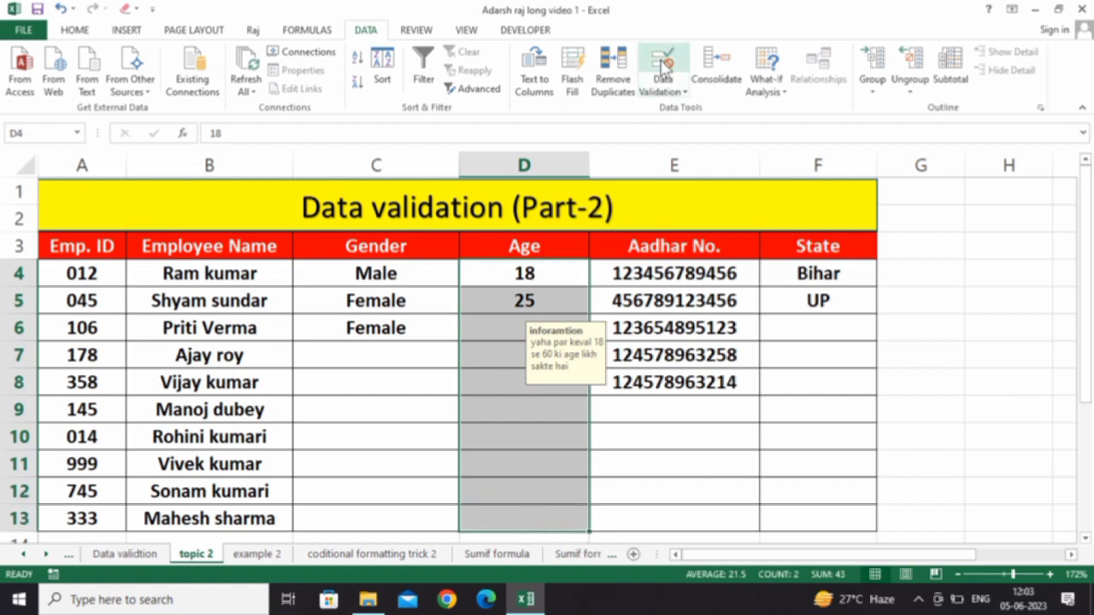
pyautogui.click(664, 69)
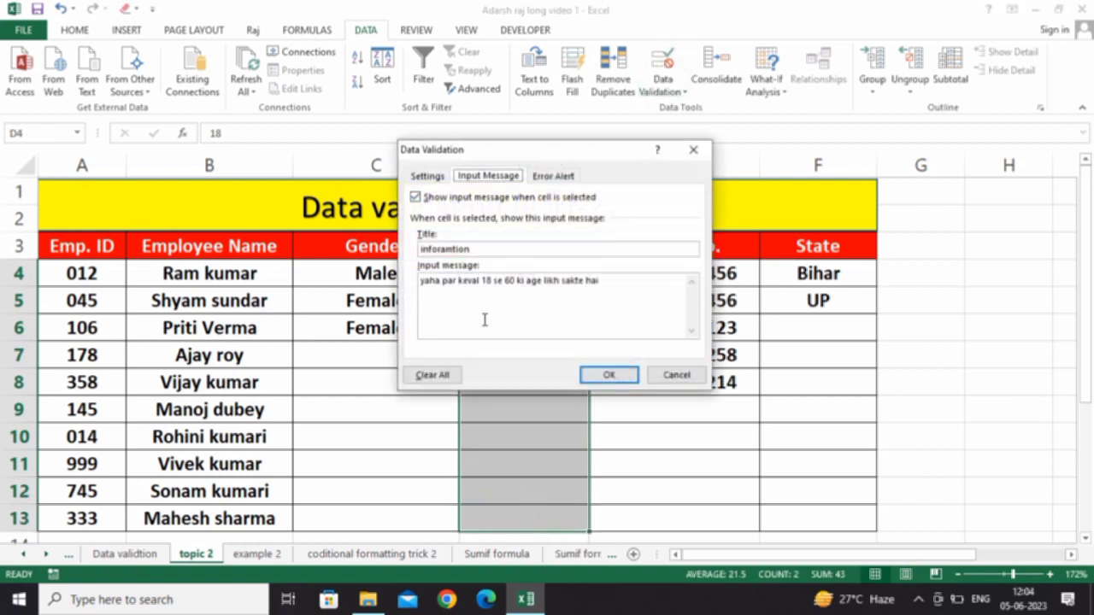
pyautogui.click(425, 176)
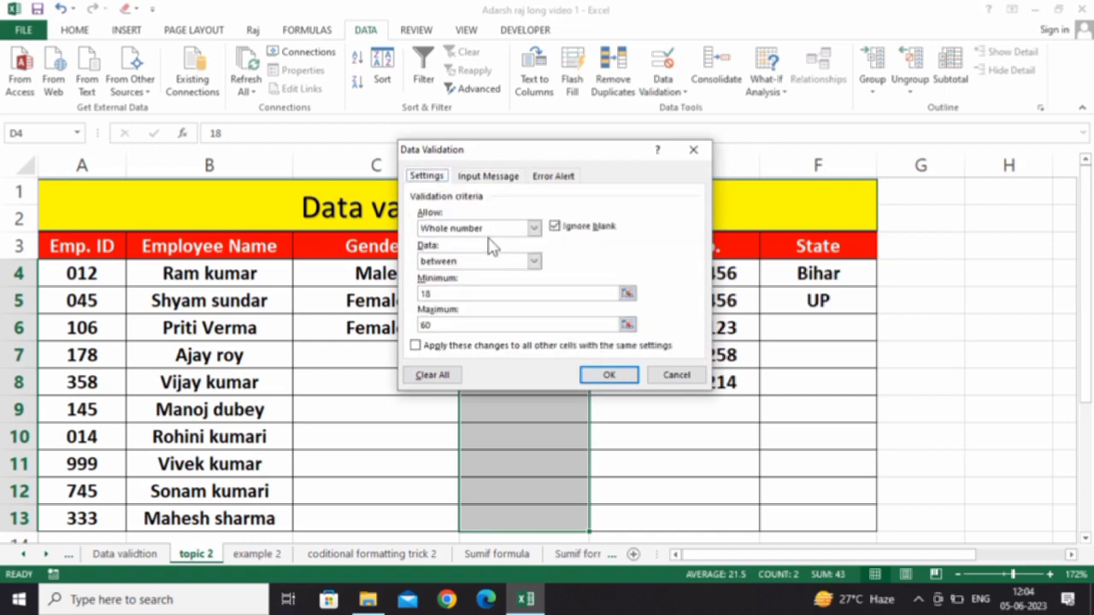
pyautogui.click(533, 228)
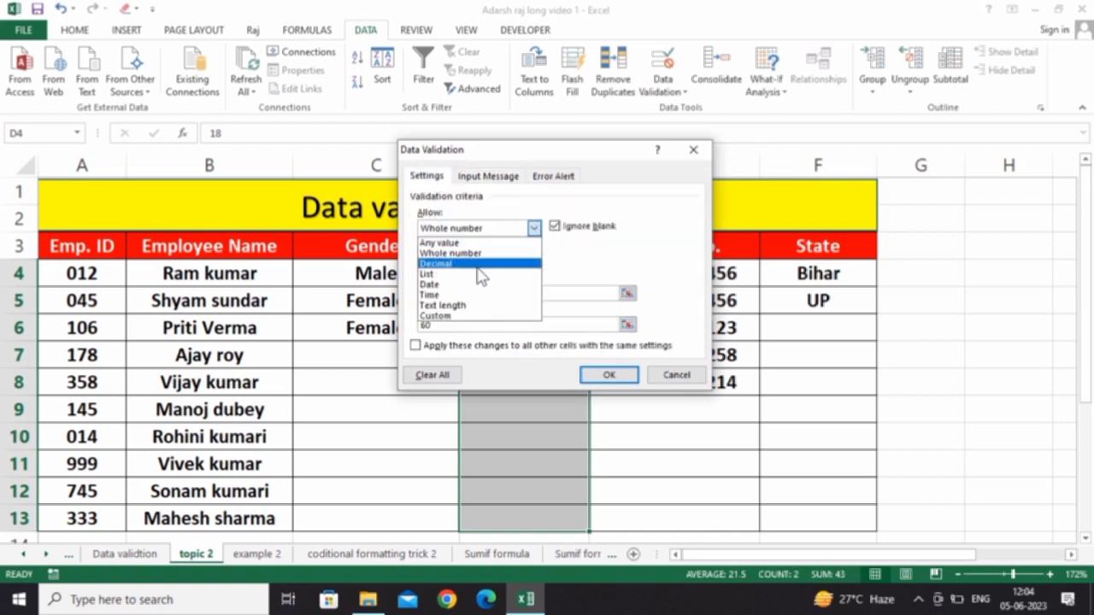
pyautogui.click(479, 264)
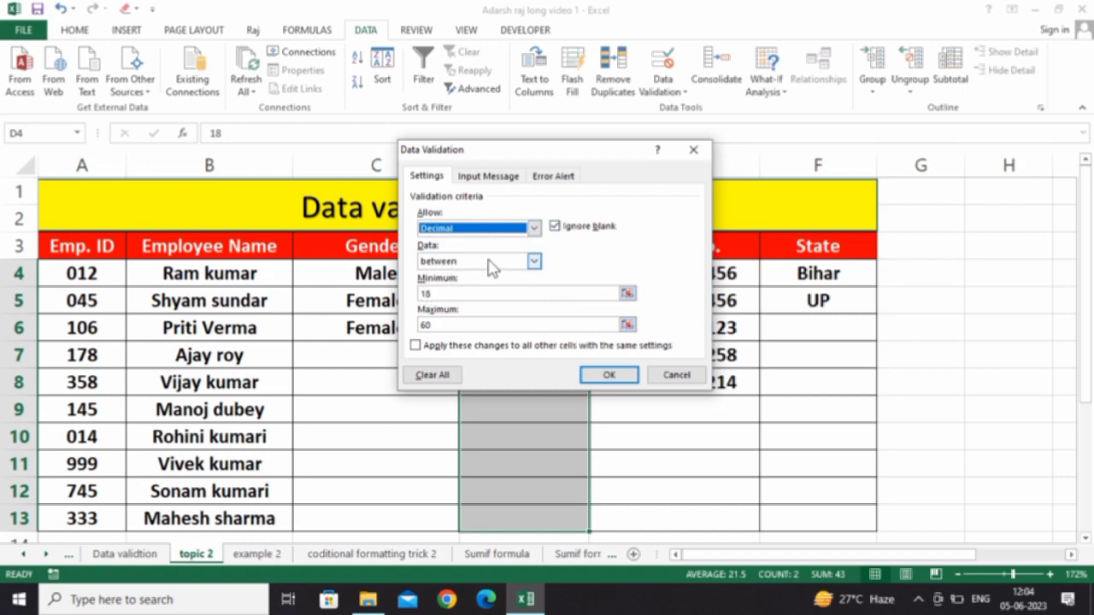
pyautogui.click(488, 262)
pyautogui.click(475, 273)
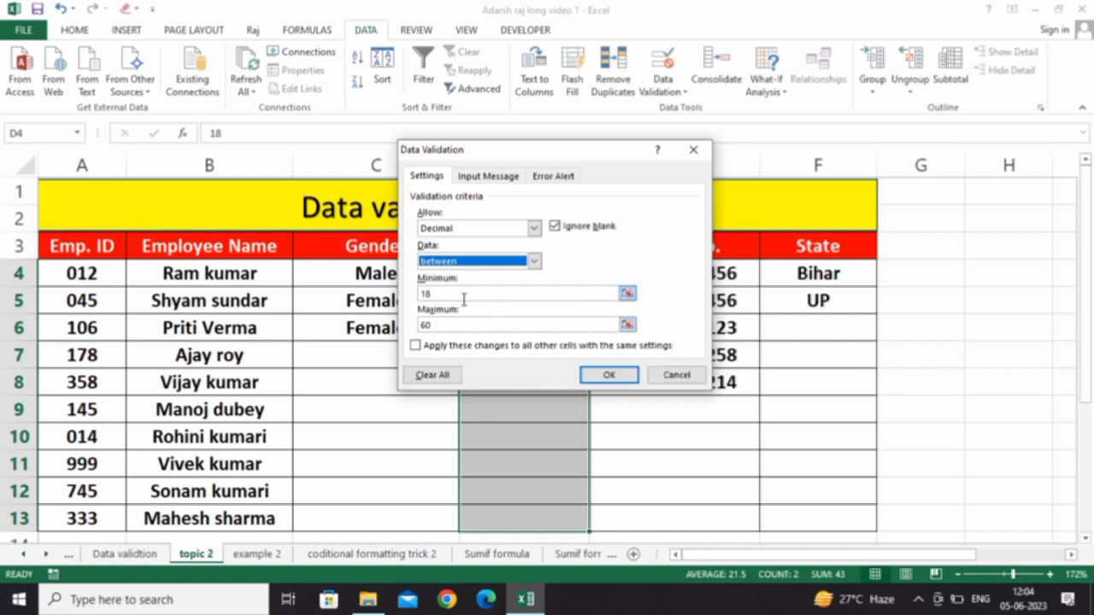
pyautogui.click(609, 374)
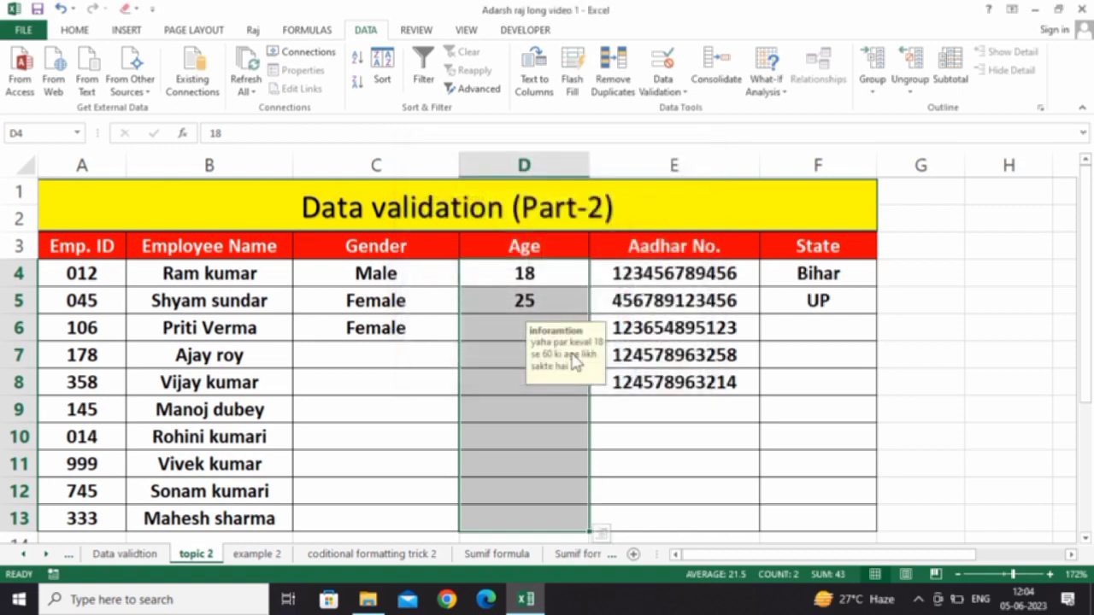
# - Enter the ages 32.5 in D6 and 25 in D8
pyautogui.click(511, 327)
pyautogui.write('3')
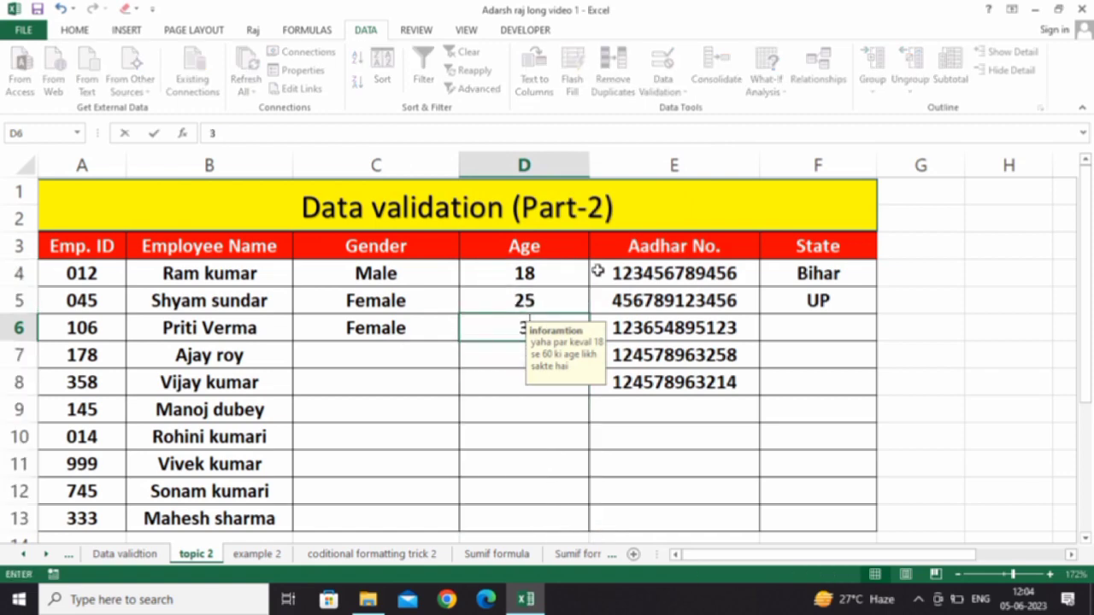
pyautogui.write('2.5')
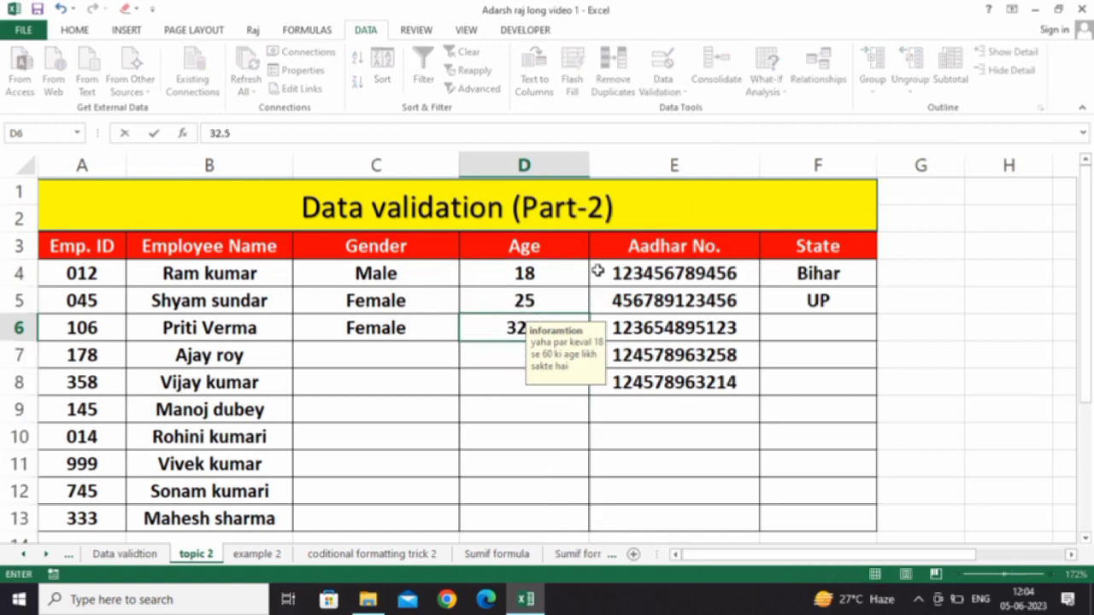
pyautogui.press('Return')
pyautogui.click(487, 326)
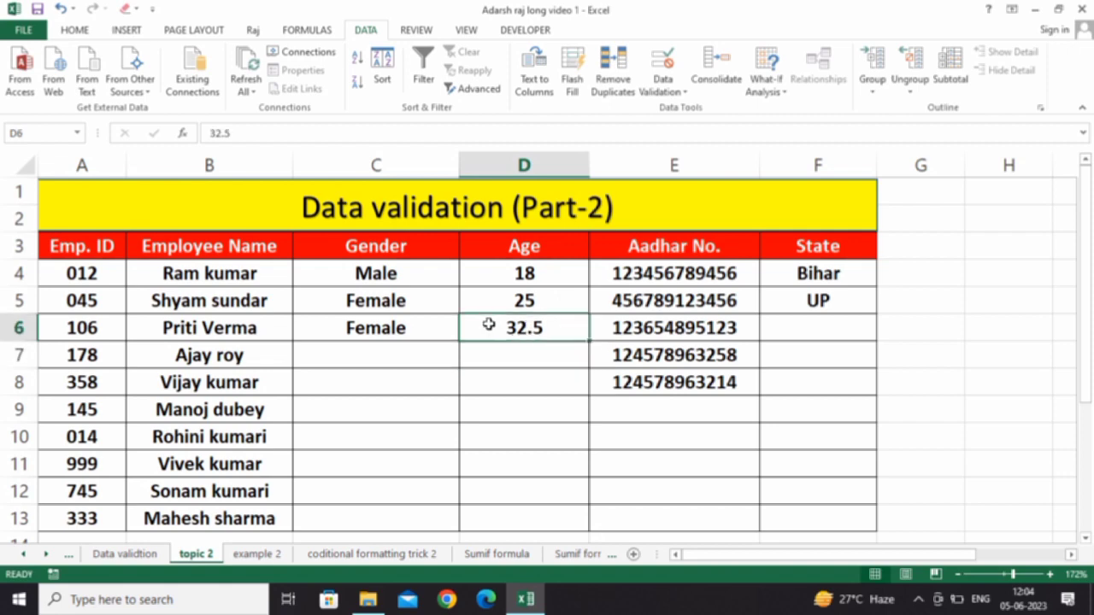
pyautogui.click(518, 357)
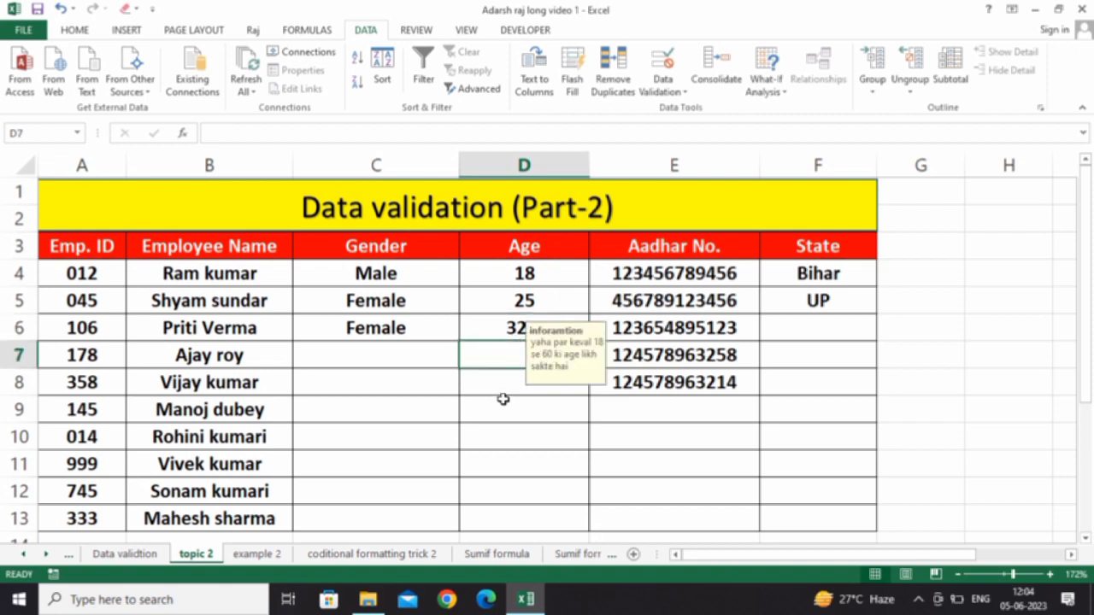
pyautogui.click(504, 383)
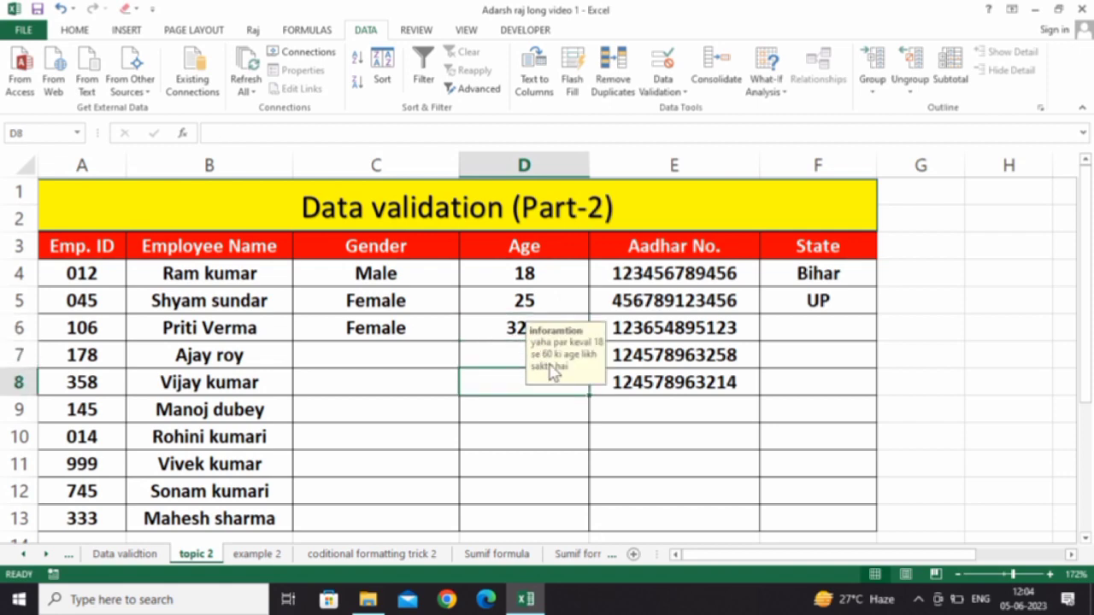
pyautogui.write('25')
pyautogui.press('Return')
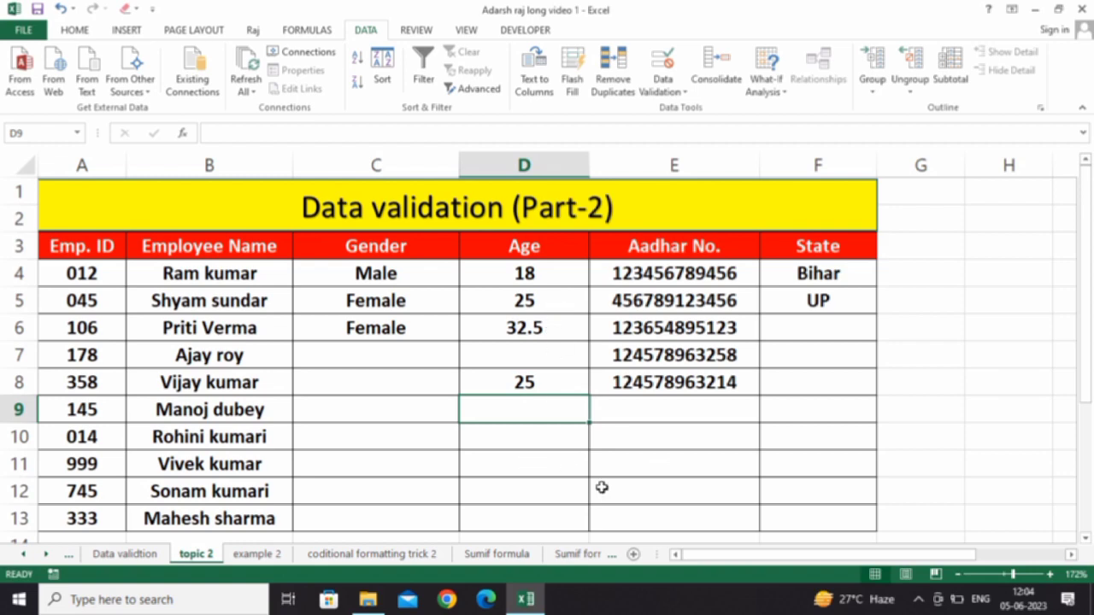
# - Try the out-of-range age 67 in D9 and discard the entry
pyautogui.write('67')
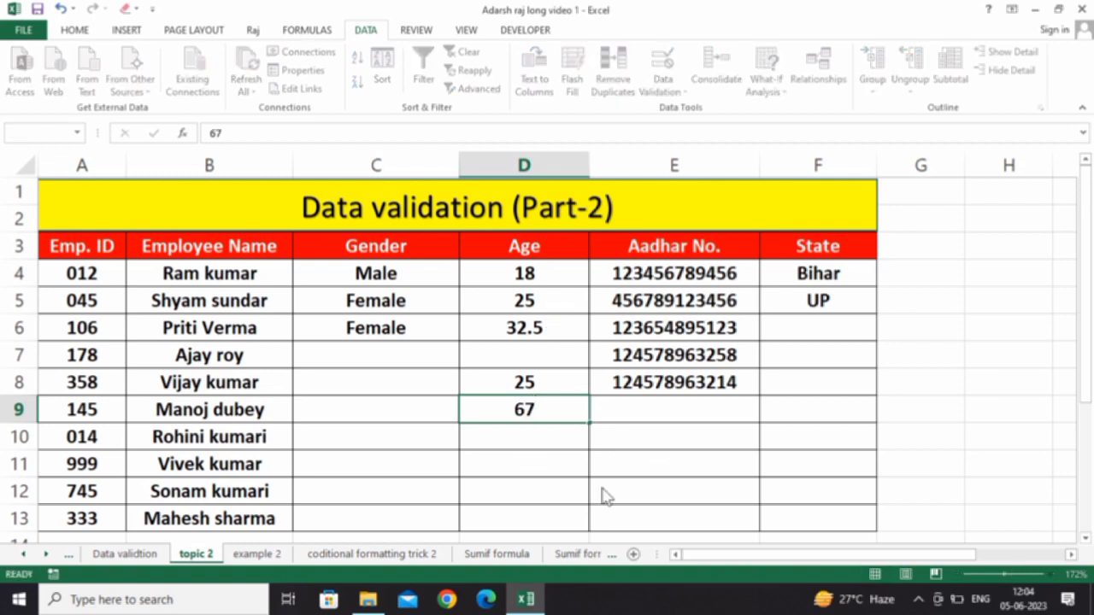
pyautogui.press('Return')
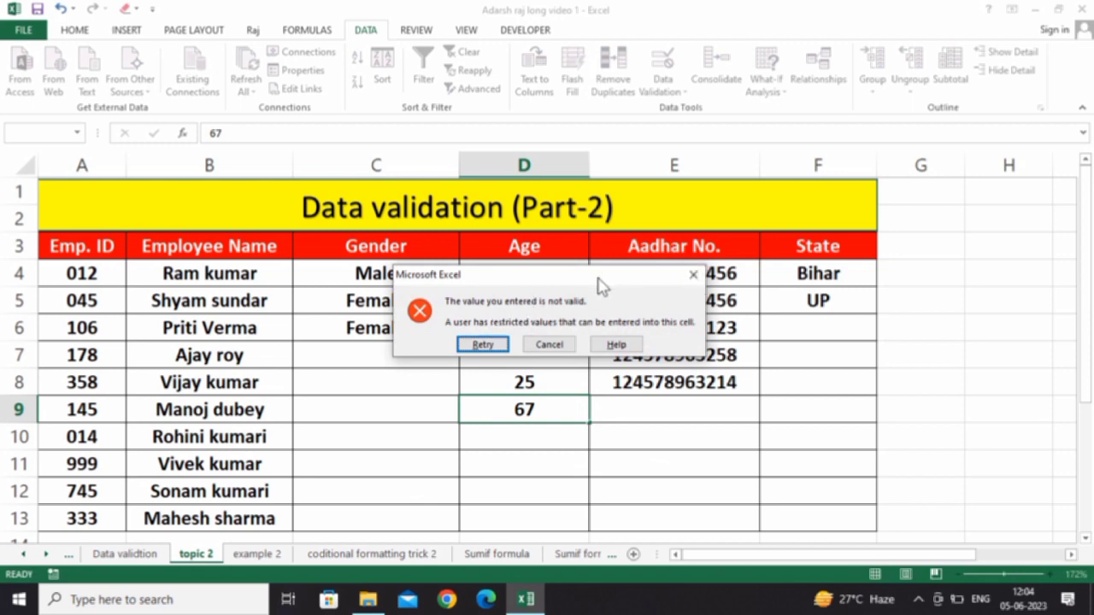
pyautogui.click(694, 274)
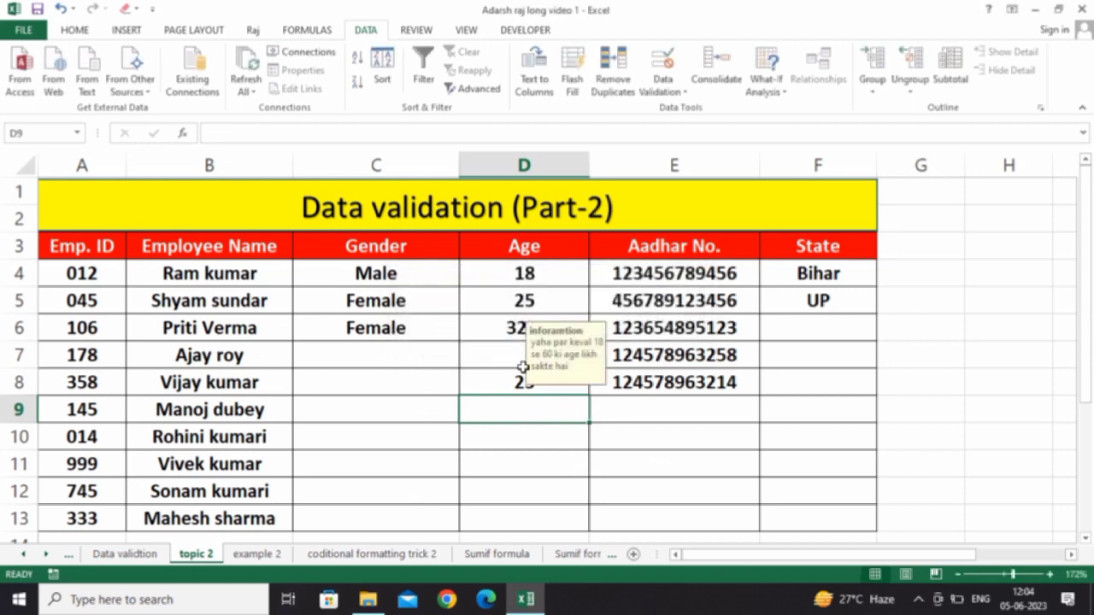
pyautogui.click(495, 376)
# - Choose the Stop style for the validation error alert of Age cells D4:D13
pyautogui.moveTo(505, 284); pyautogui.dragTo(530, 517)
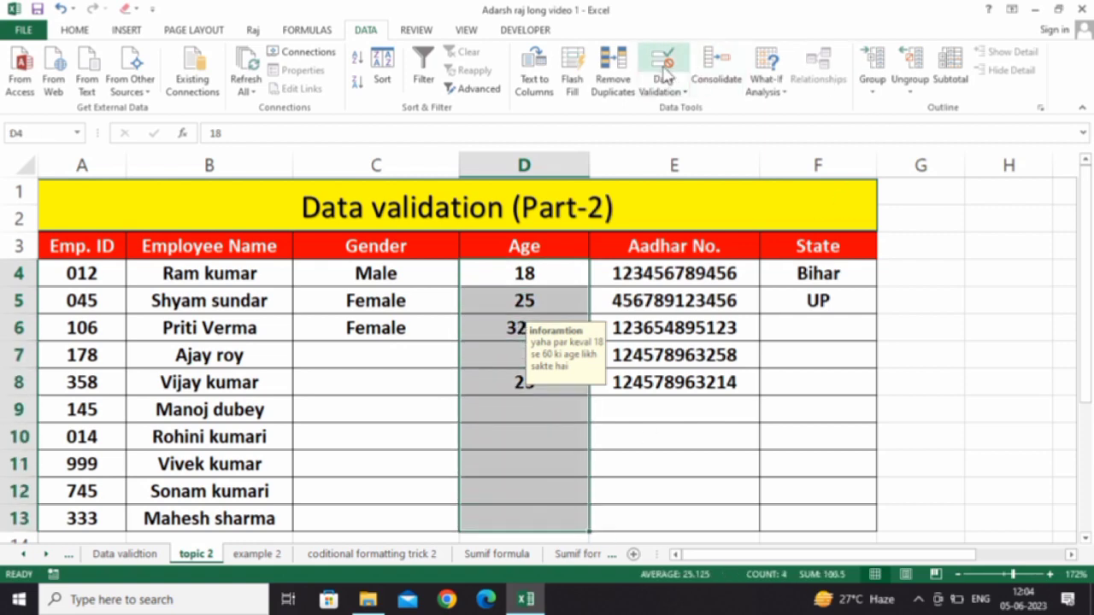
pyautogui.click(665, 79)
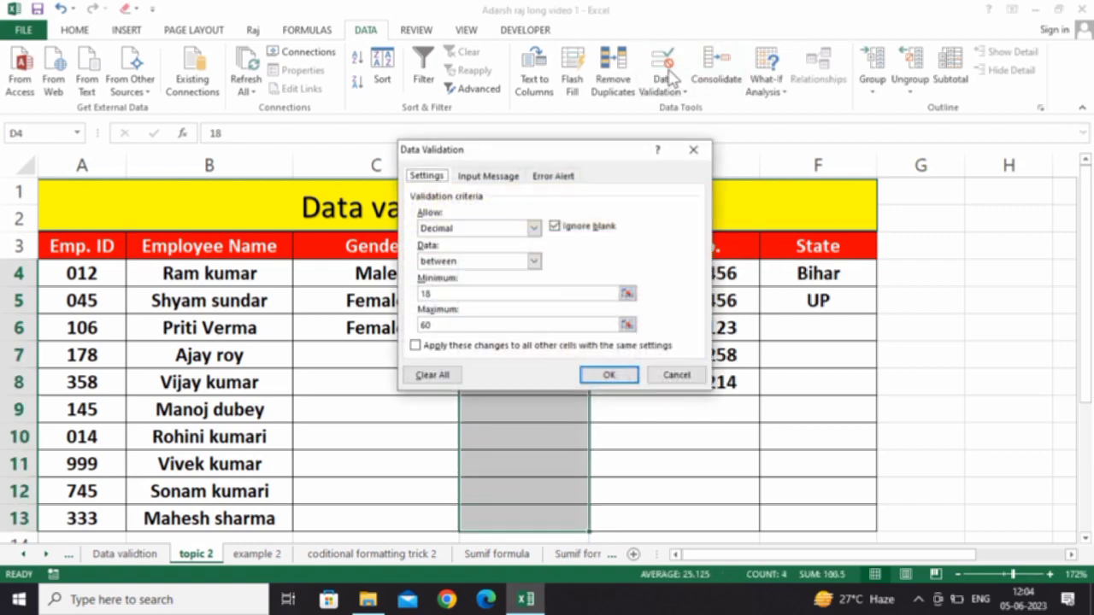
pyautogui.click(483, 176)
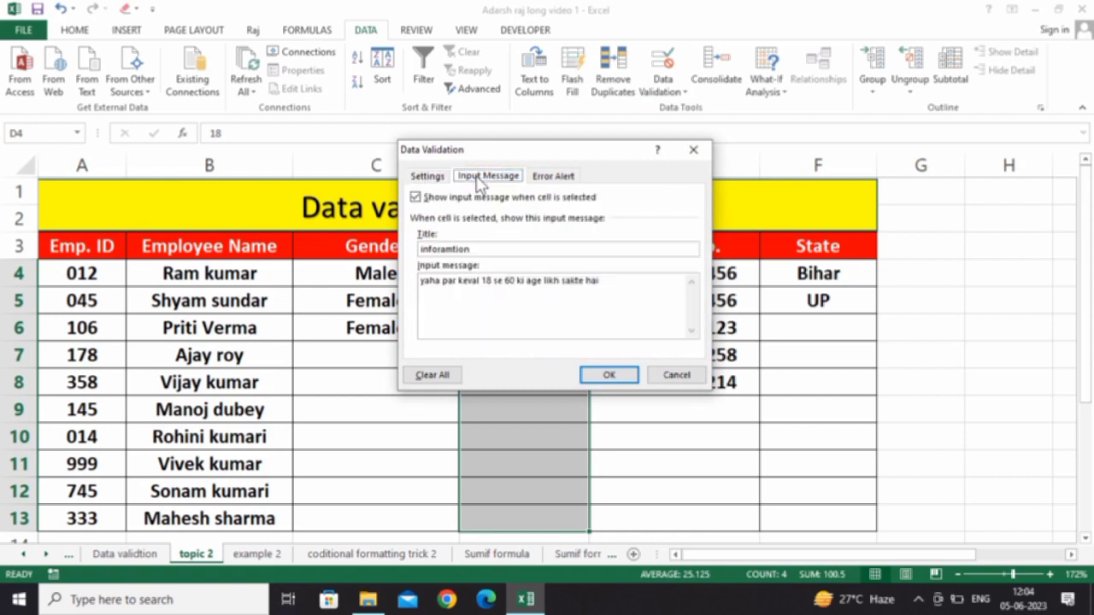
pyautogui.click(426, 176)
pyautogui.click(551, 176)
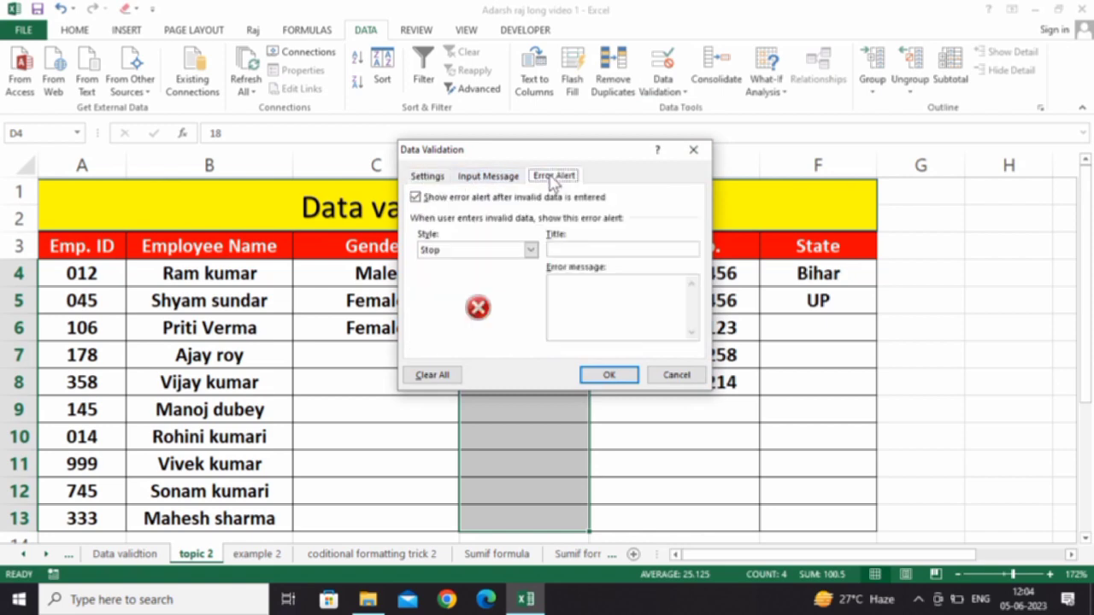
pyautogui.click(530, 250)
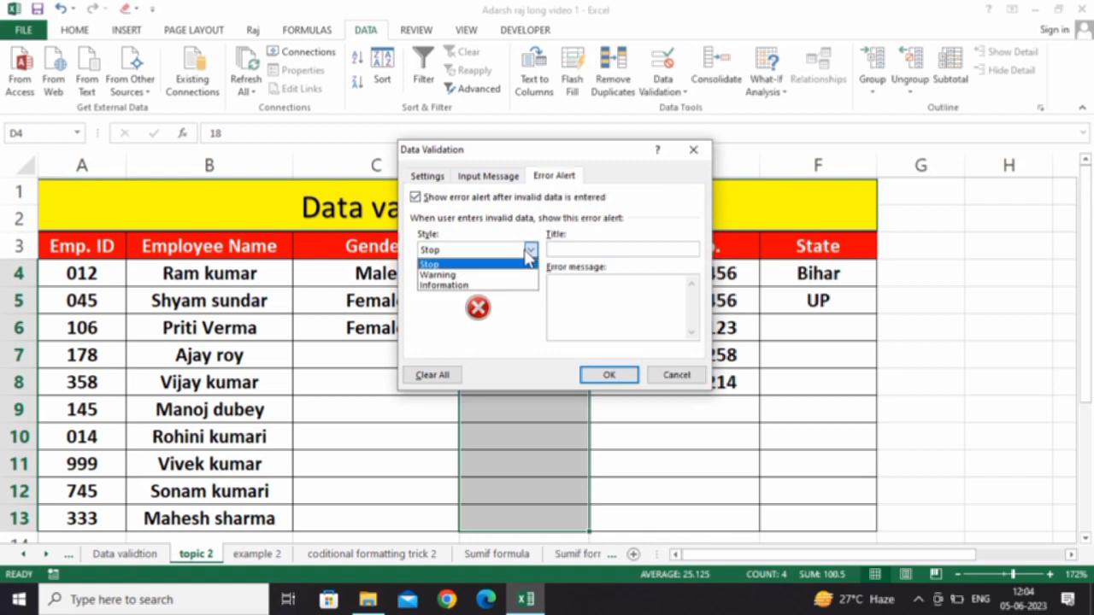
pyautogui.click(452, 266)
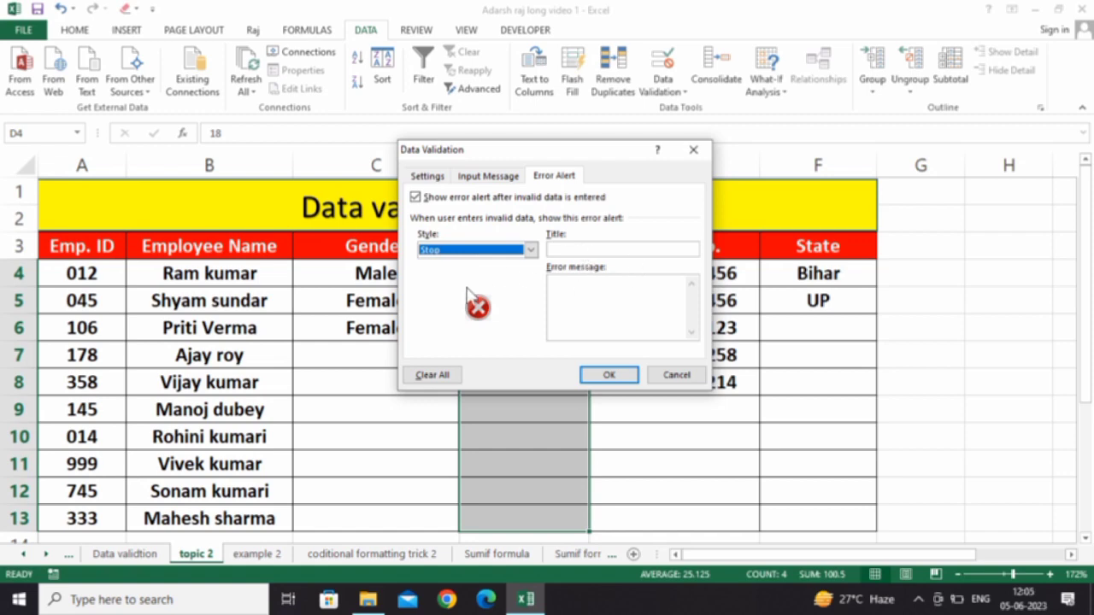
# - Title the error alert "invalid text" with the message "aapne yaha par 18 se 60 ki age nhi likhi hai" and apply it
pyautogui.click(563, 249)
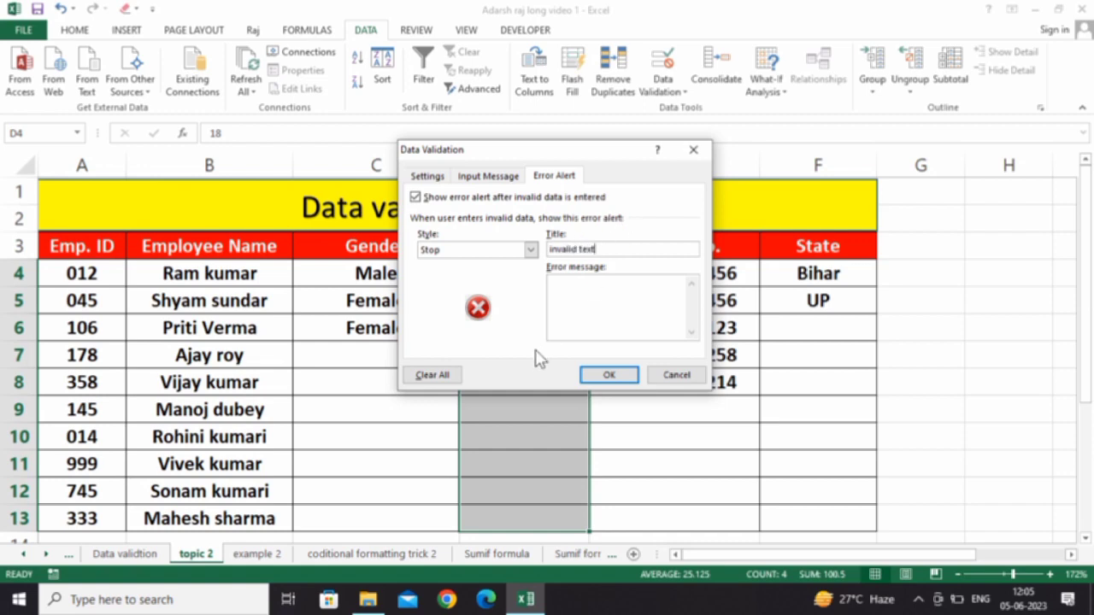
pyautogui.click(613, 290)
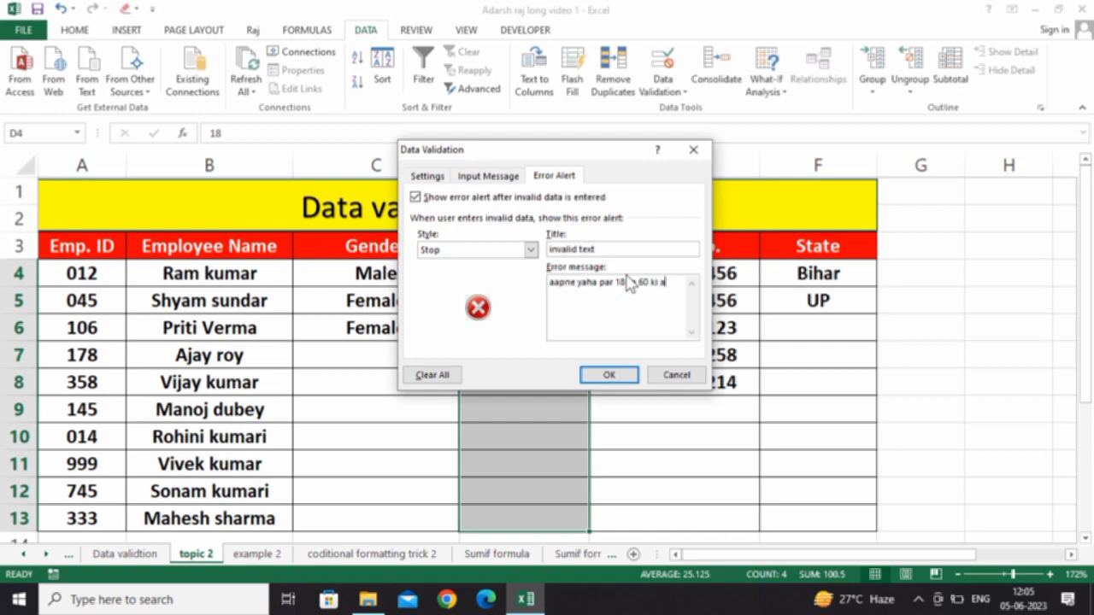
pyautogui.write('nh')
pyautogui.write('.')
pyautogui.press('BackSpace')
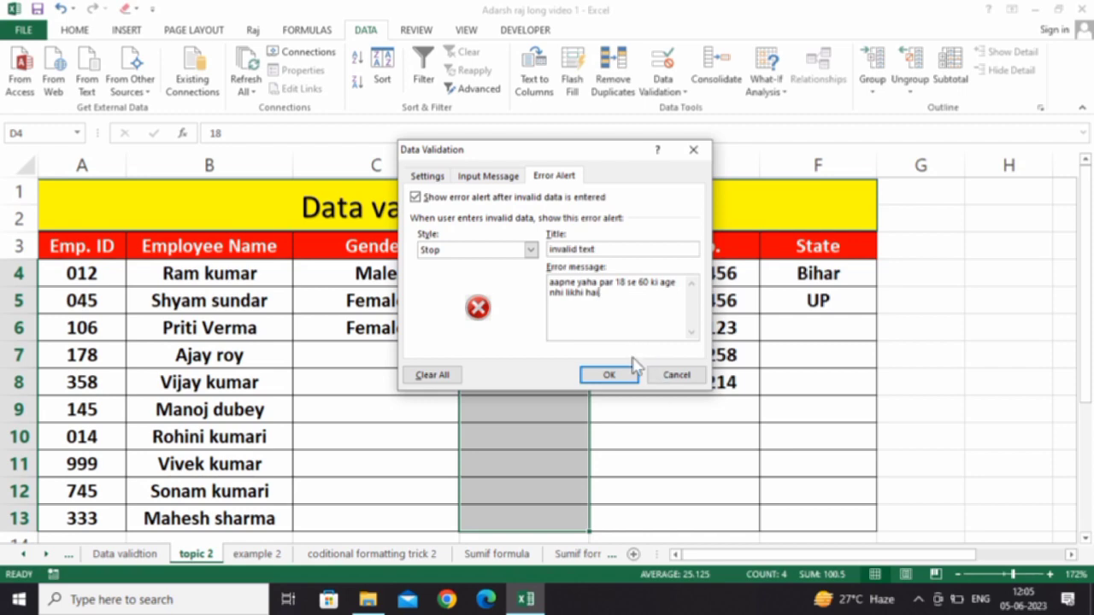
pyautogui.click(609, 375)
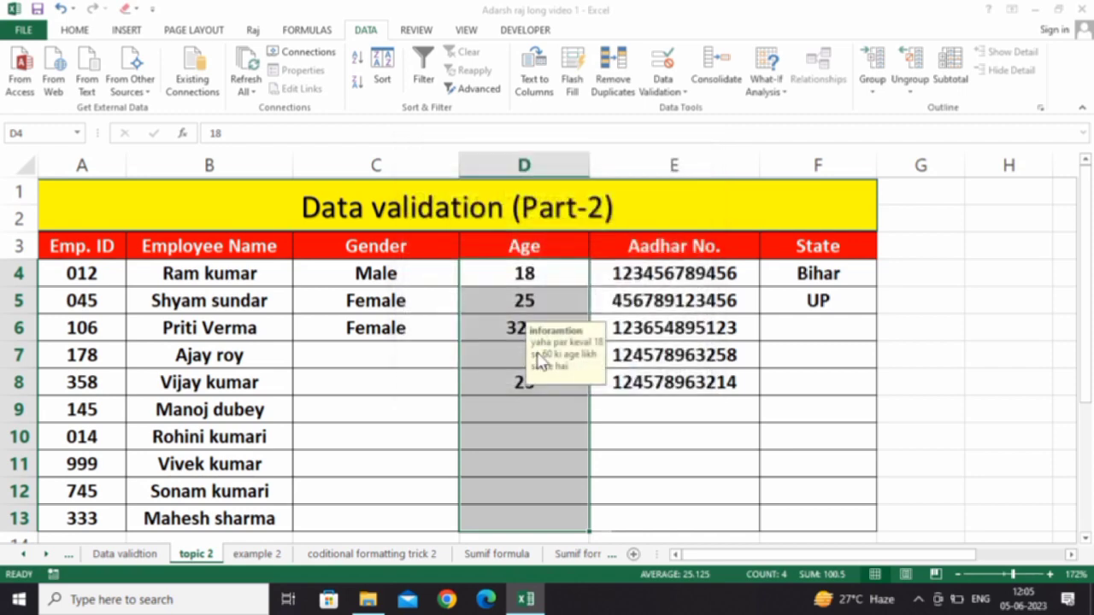
# - Test the custom error alert with the age 69 in D9 and discard the entry
pyautogui.click(494, 409)
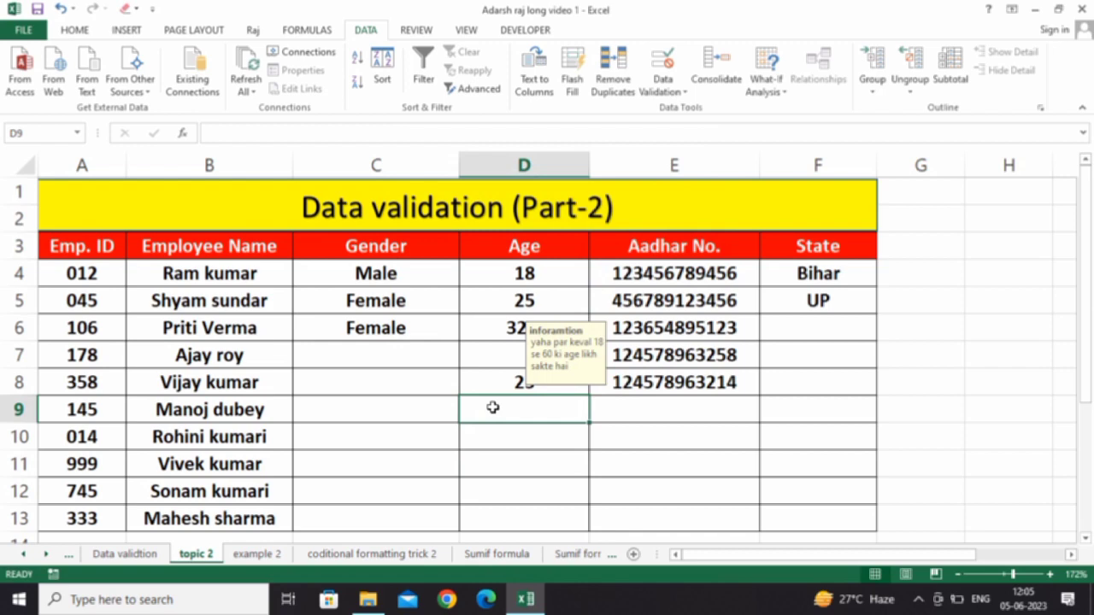
pyautogui.write('69')
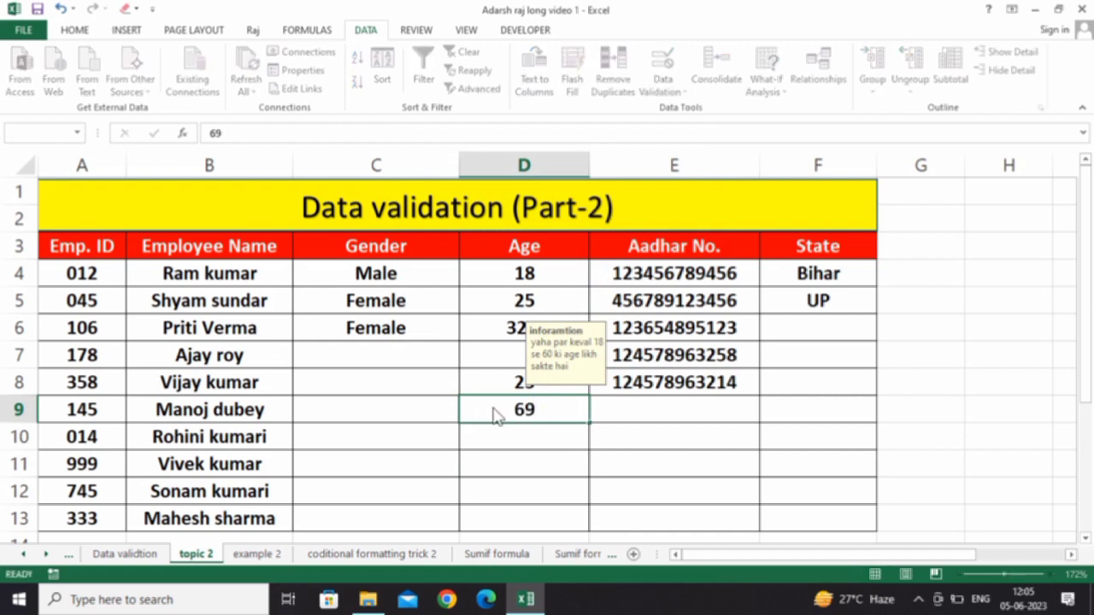
pyautogui.press('Return')
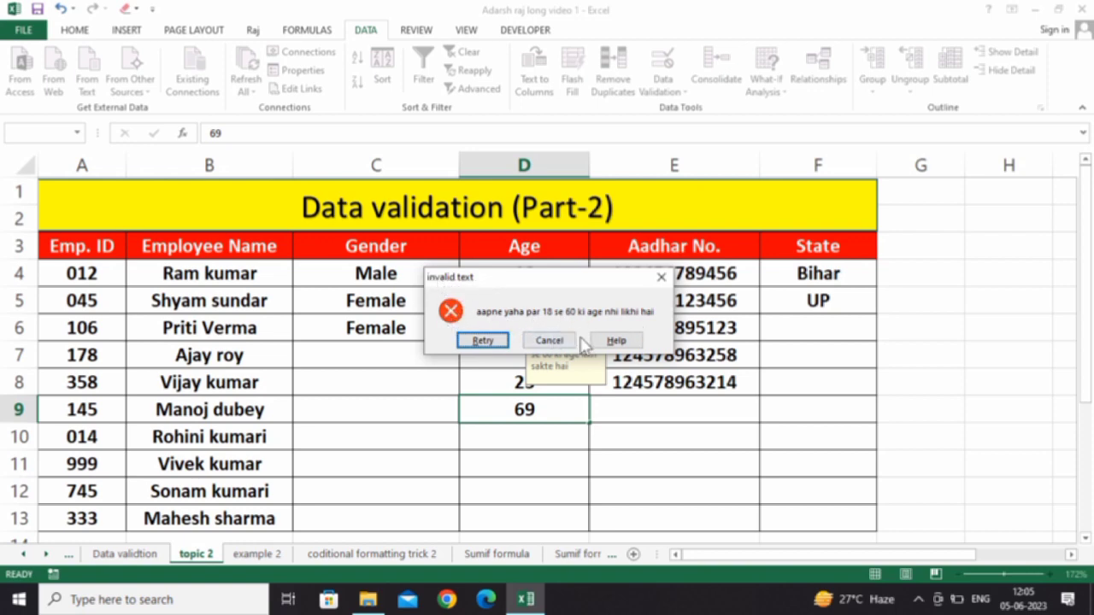
pyautogui.click(661, 277)
pyautogui.click(505, 382)
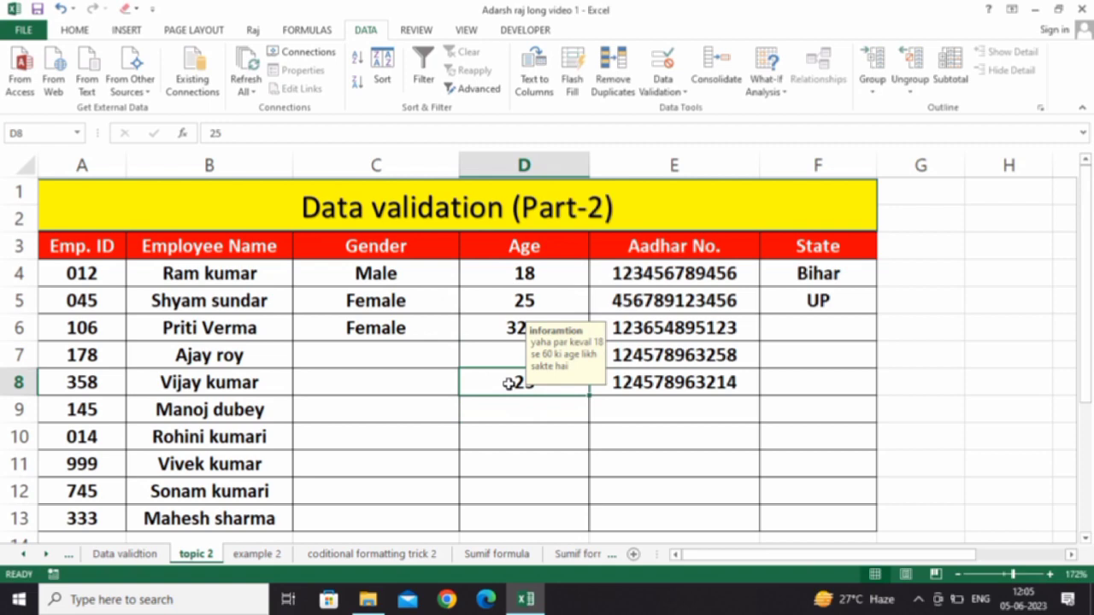
pyautogui.click(530, 419)
pyautogui.click(524, 457)
pyautogui.click(520, 415)
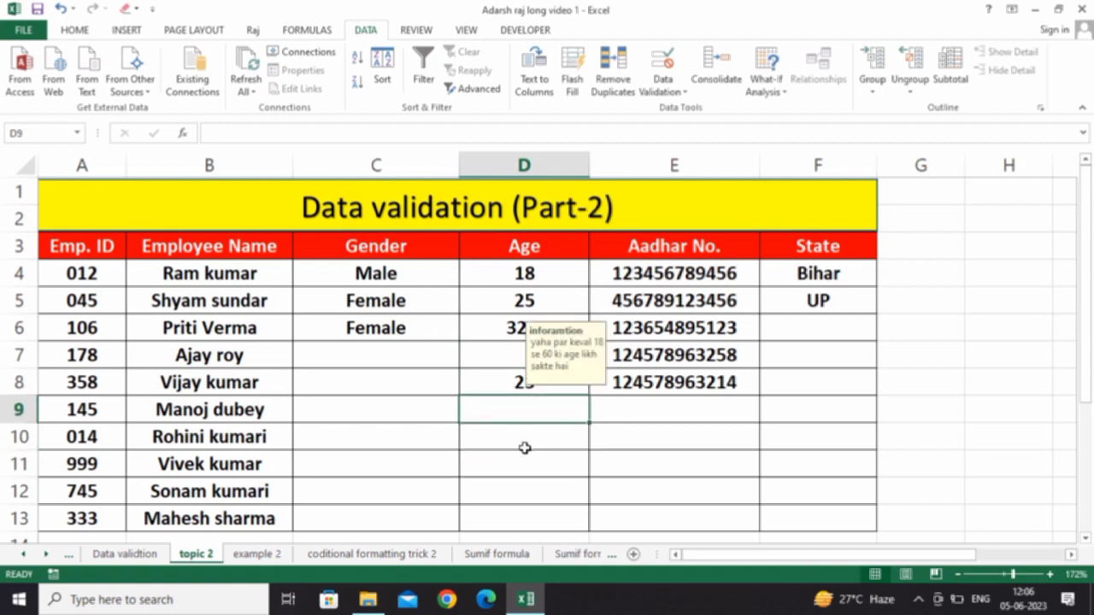